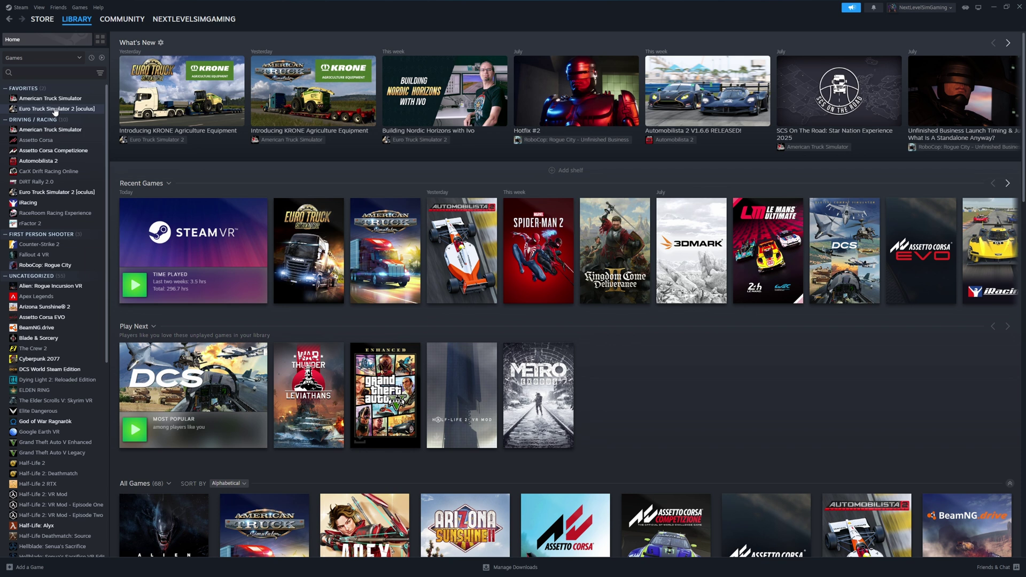
# Open the properties of Euro Truck Simulator 2 [oculus] from the game library.
pyautogui.click(56, 110)
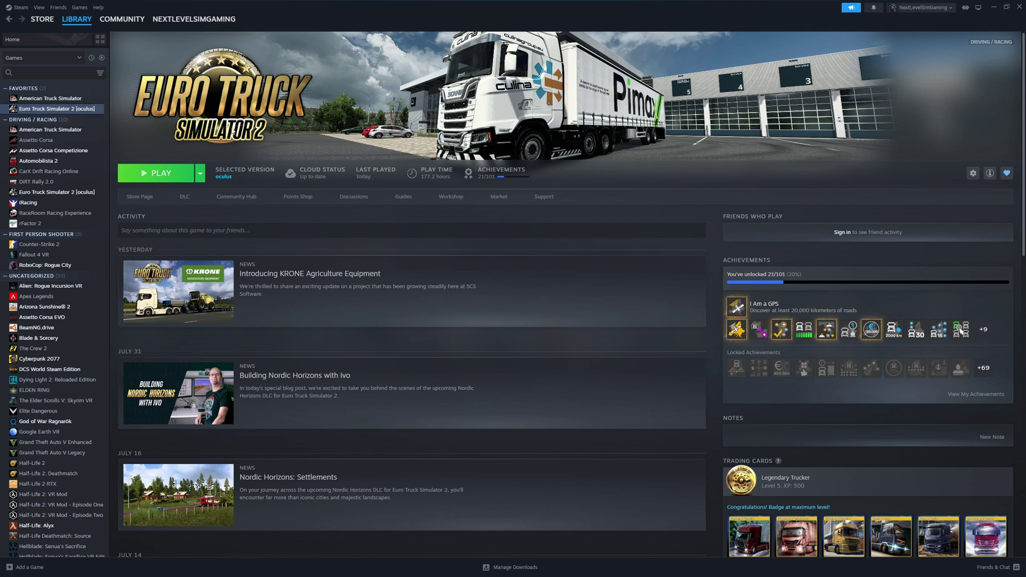
pyautogui.click(974, 175)
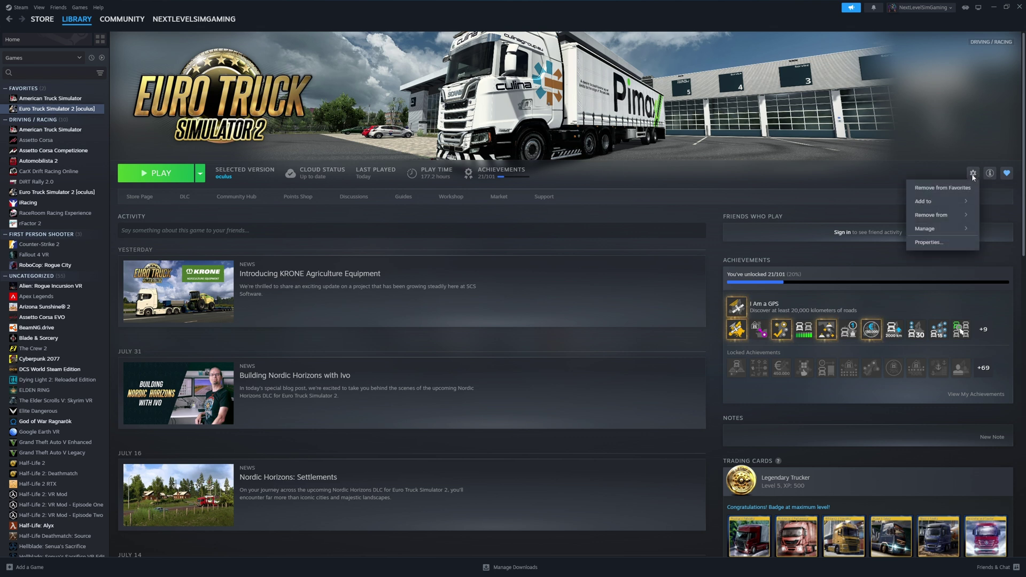
pyautogui.click(938, 245)
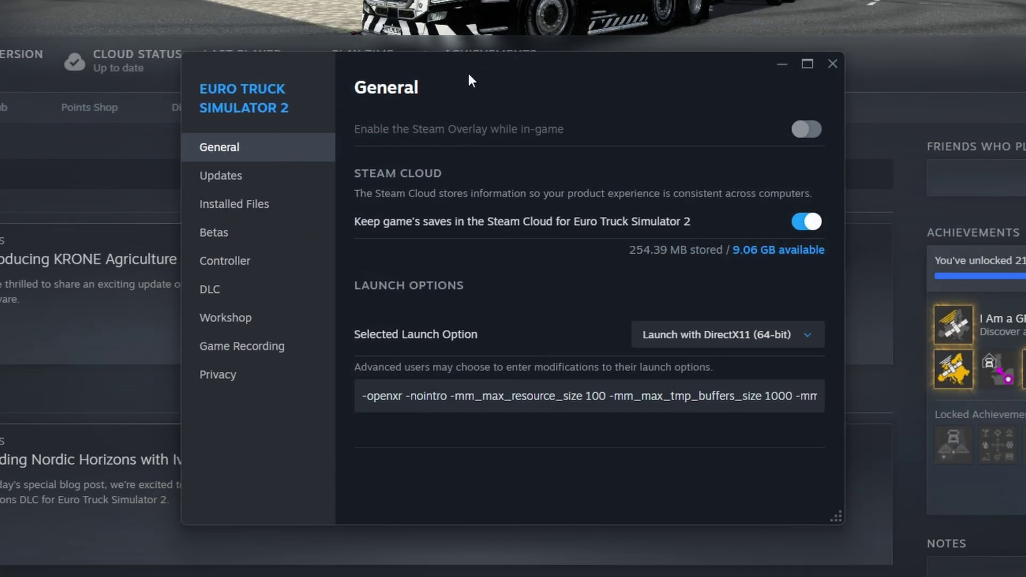
# Opt the game into the "oculus - Oculus+OpenVR+OpenXR - 1.55" beta and check the selected version on its library page.
pyautogui.moveTo(469, 74); pyautogui.dragTo(467, 11)
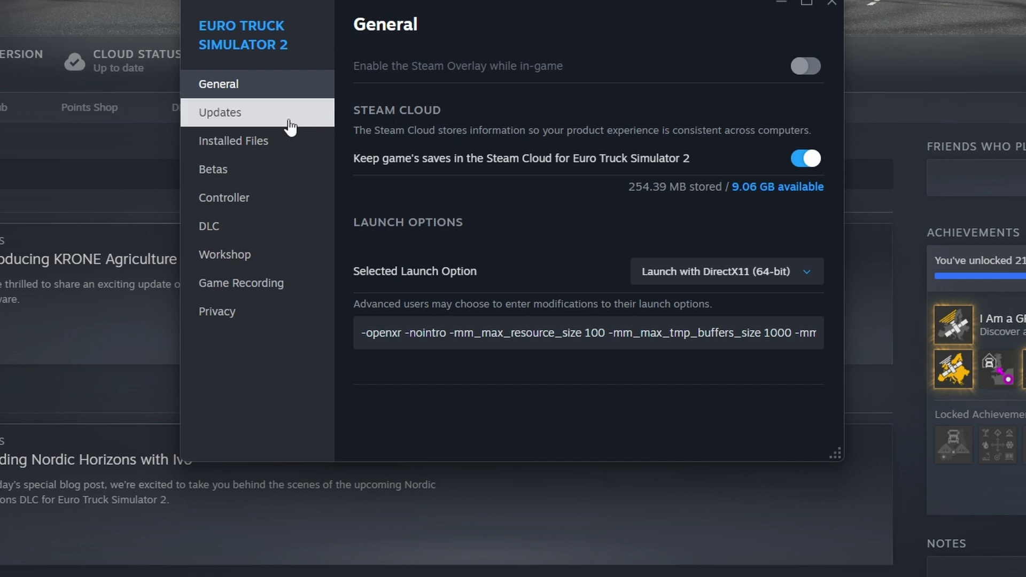
pyautogui.click(249, 181)
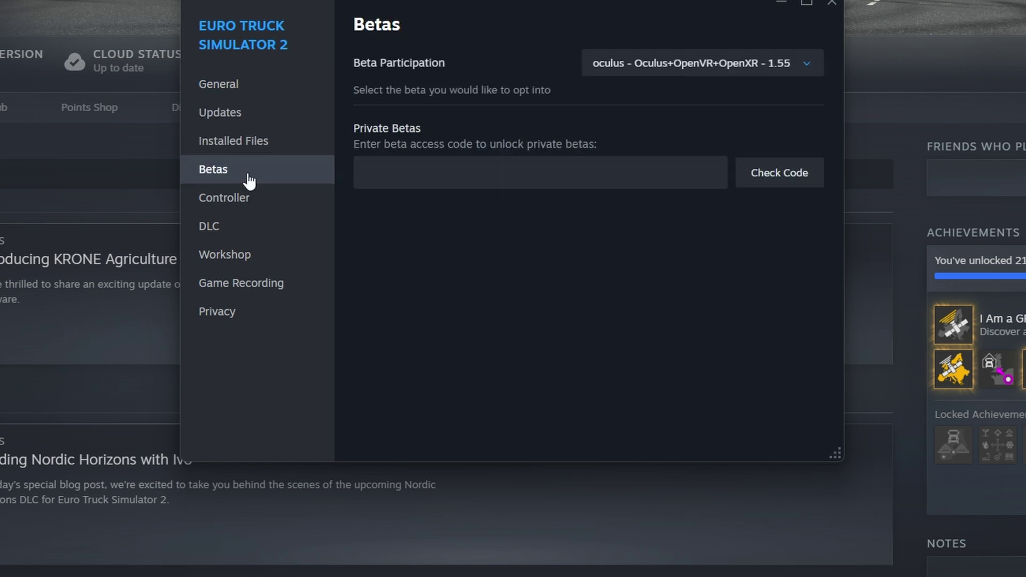
pyautogui.click(807, 67)
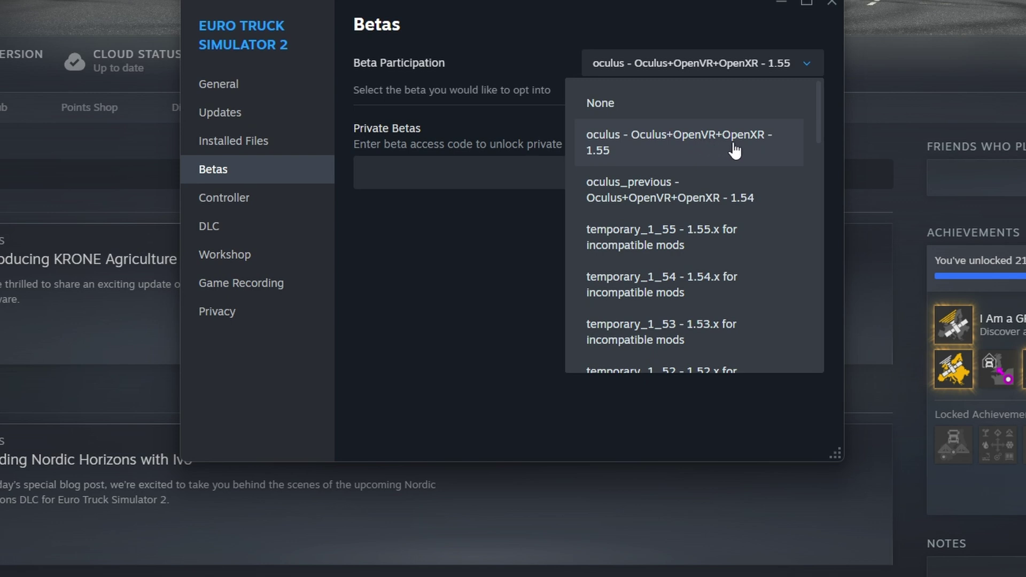
pyautogui.click(620, 142)
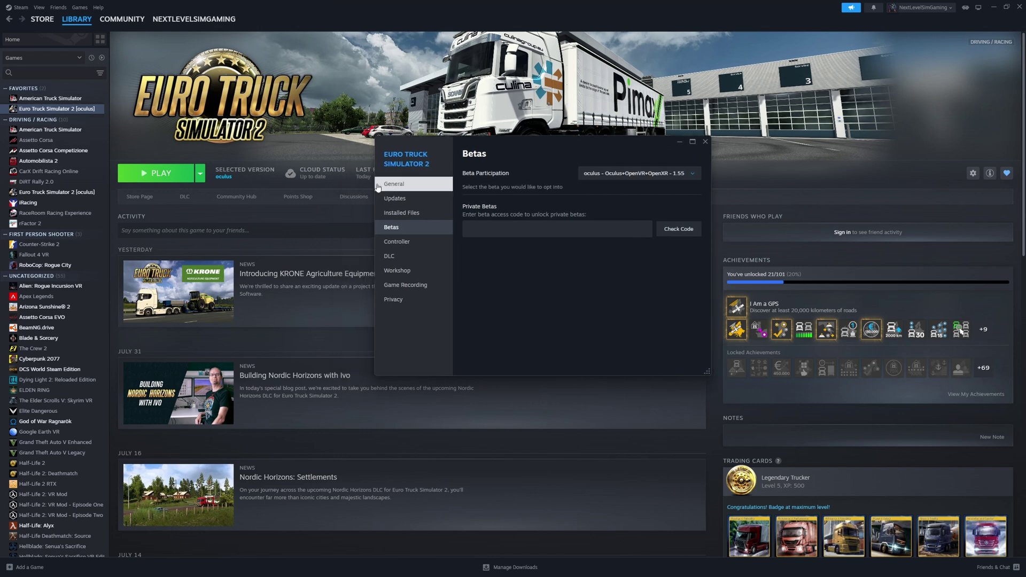
pyautogui.moveTo(222, 182)
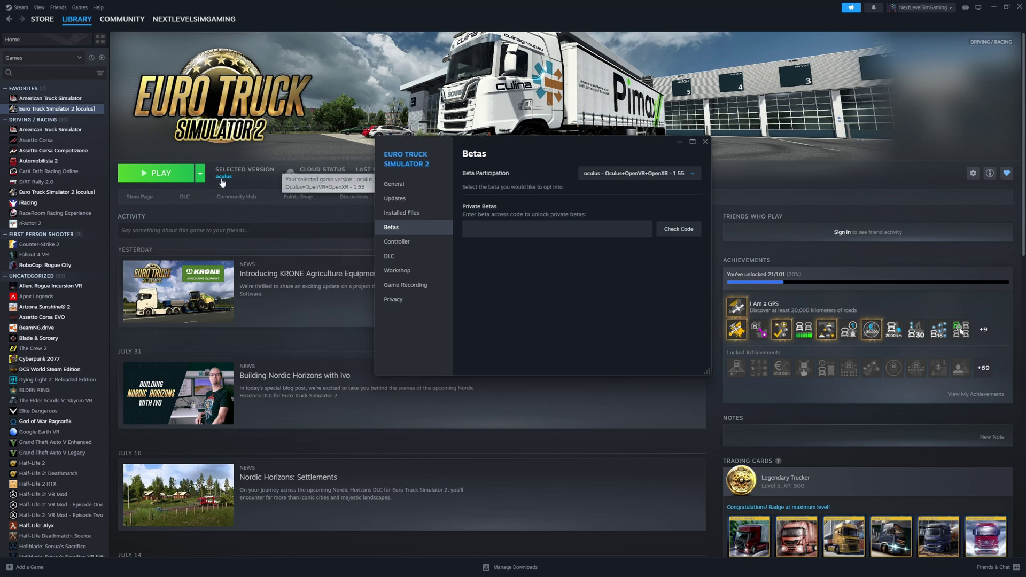
pyautogui.moveTo(536, 162); pyautogui.dragTo(564, 157)
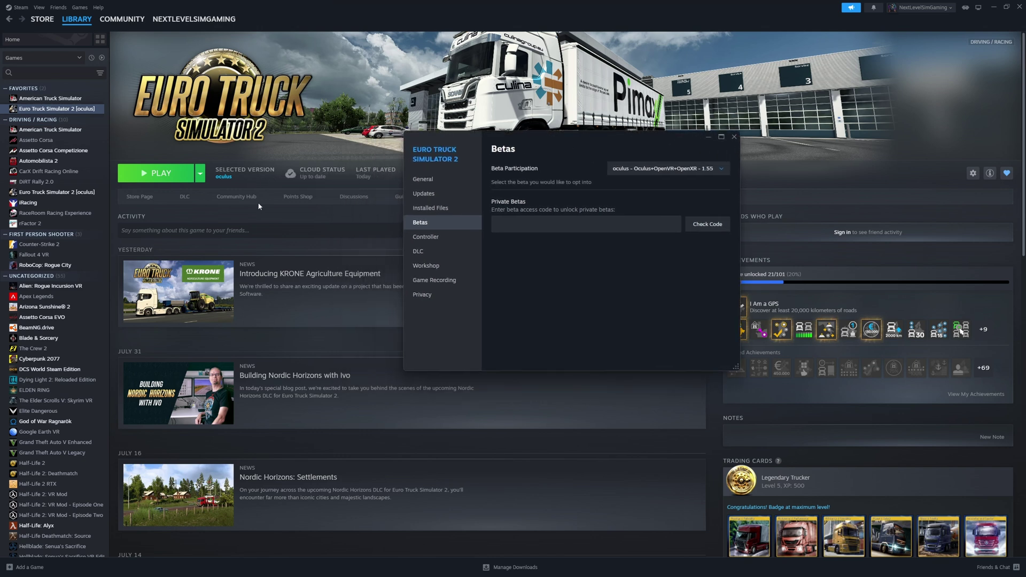
pyautogui.moveTo(233, 177)
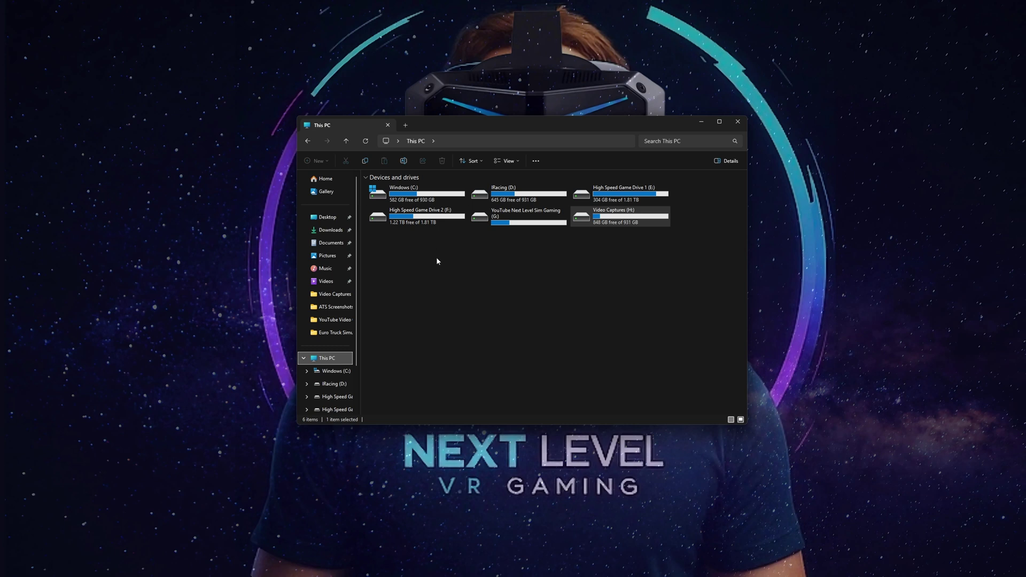
# Switch to File Explorer and open the Documents folder.
pyautogui.moveTo(463, 132); pyautogui.dragTo(449, 133)
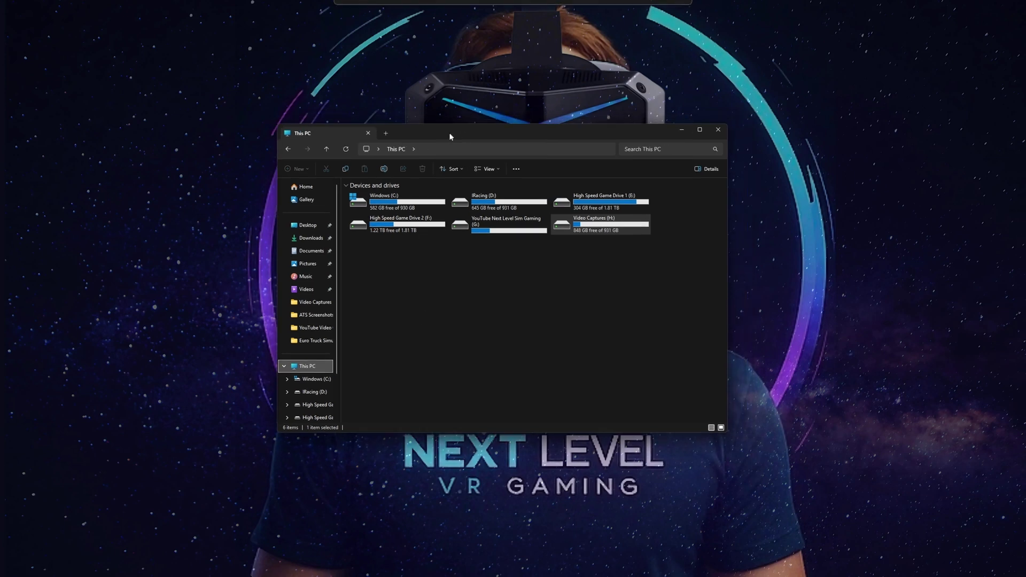
pyautogui.moveTo(449, 133); pyautogui.dragTo(450, 145)
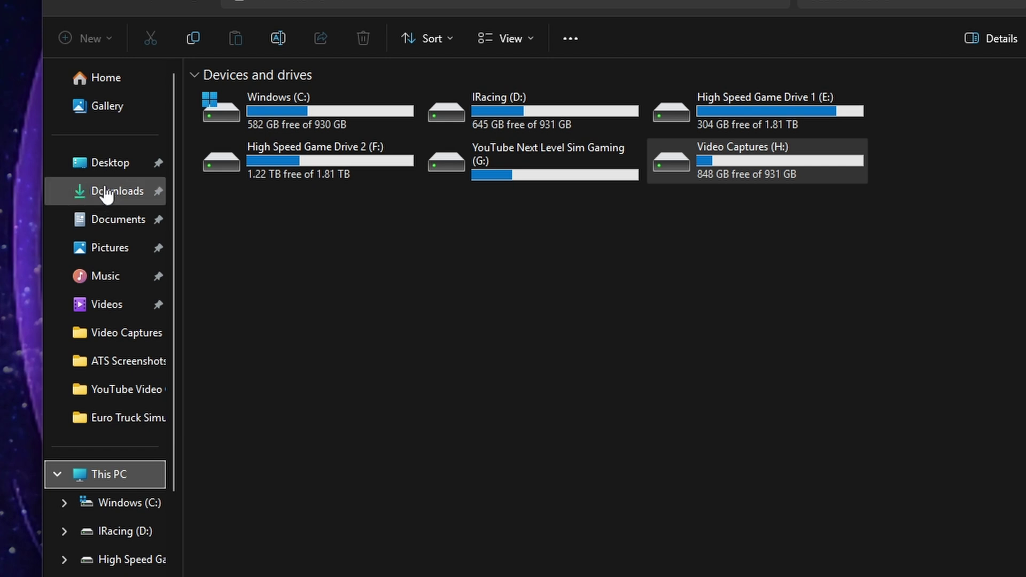
pyautogui.click(122, 230)
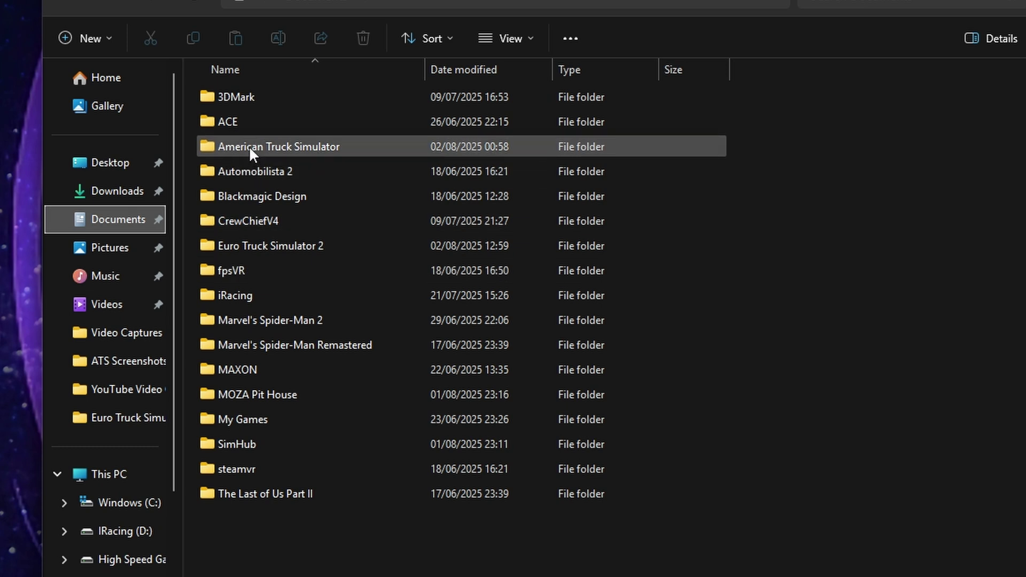
# Look at the contents of the Euro Truck Simulator 2 and American Truck Simulator folders, returning to Documents after each.
pyautogui.moveTo(254, 151)
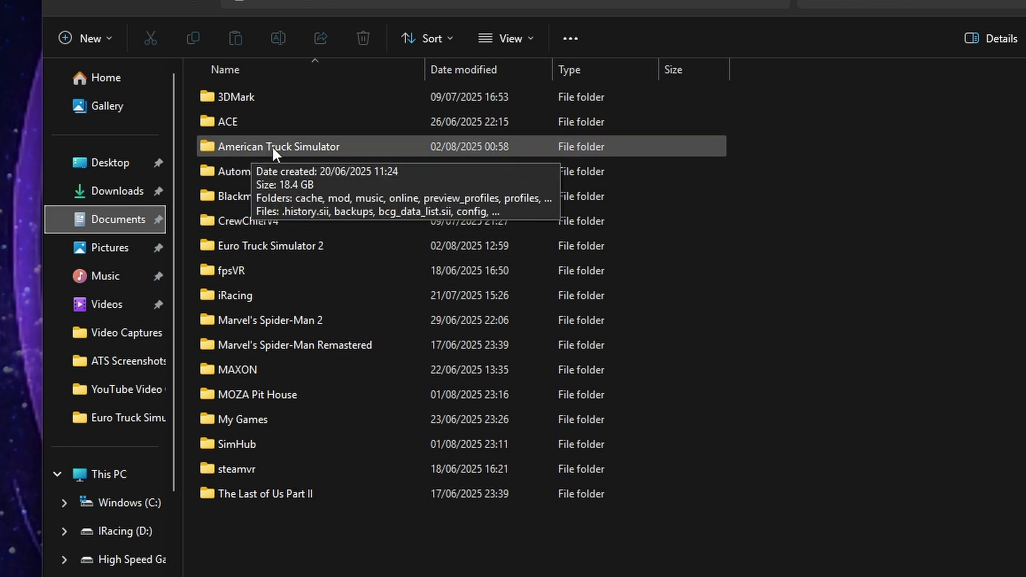
pyautogui.doubleClick(265, 241)
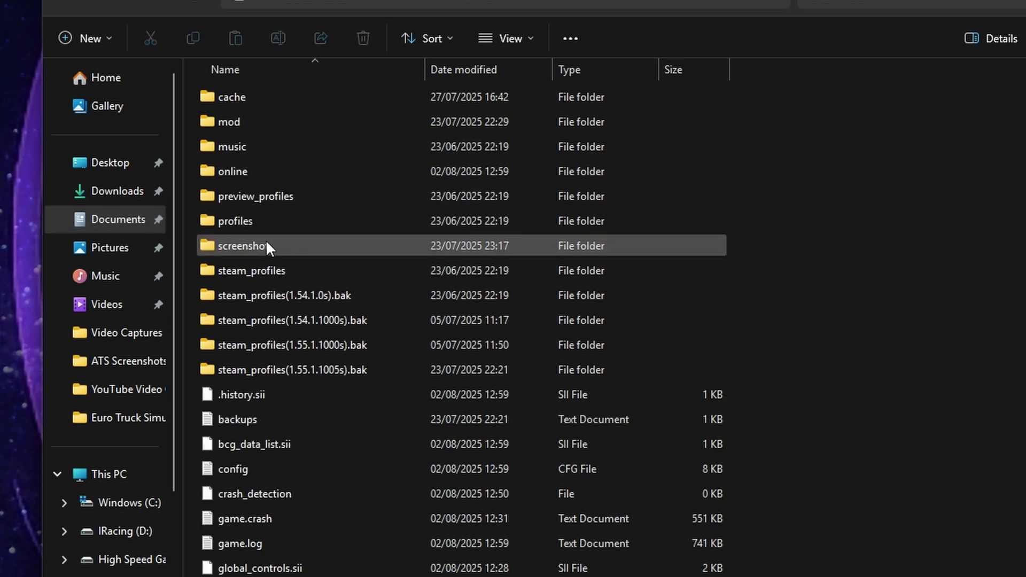
pyautogui.click(79, 7)
pyautogui.doubleClick(249, 146)
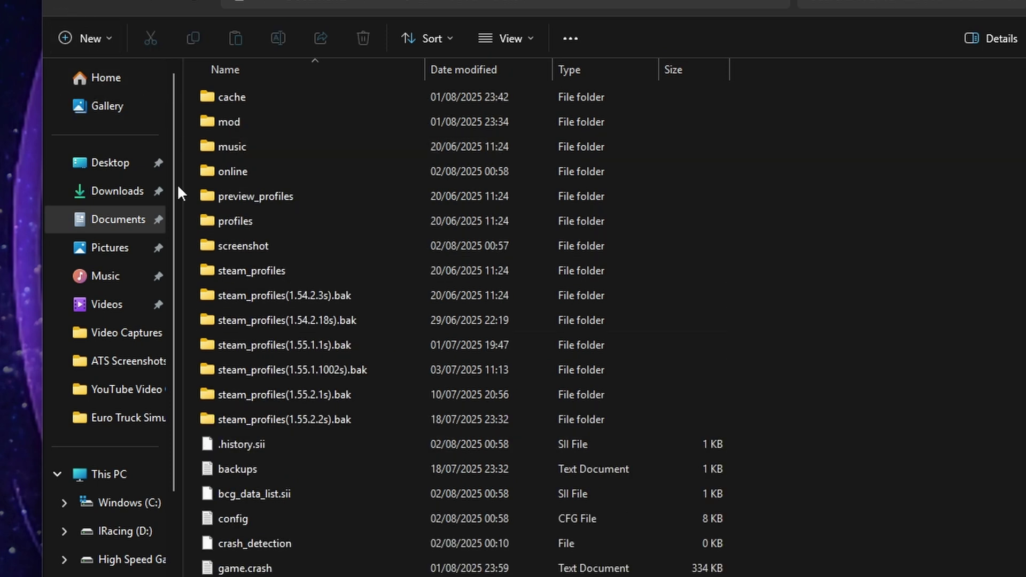
pyautogui.click(70, 3)
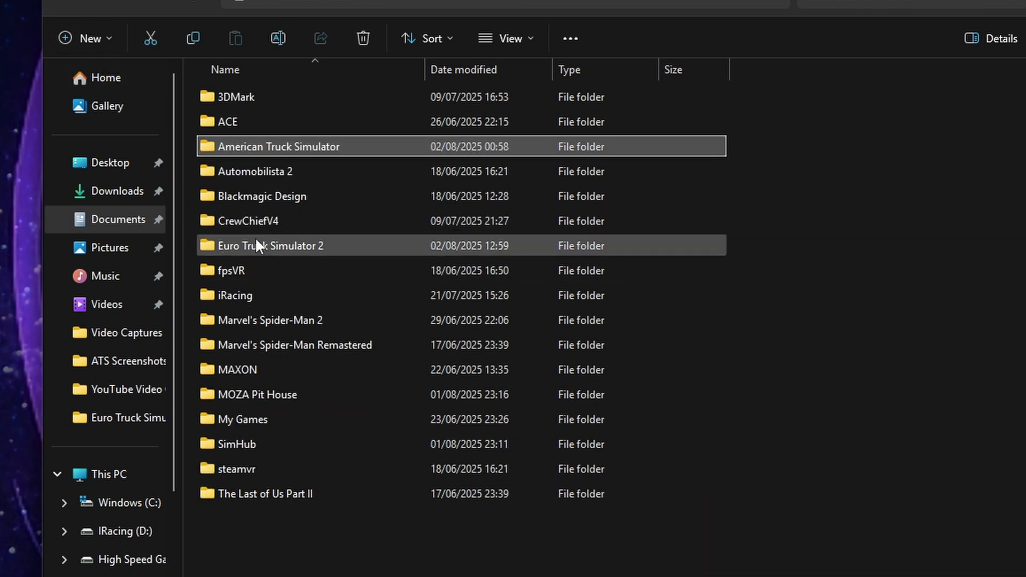
# Open the config CFG file from the Euro Truck Simulator 2 folder in Notepad.
pyautogui.doubleClick(255, 244)
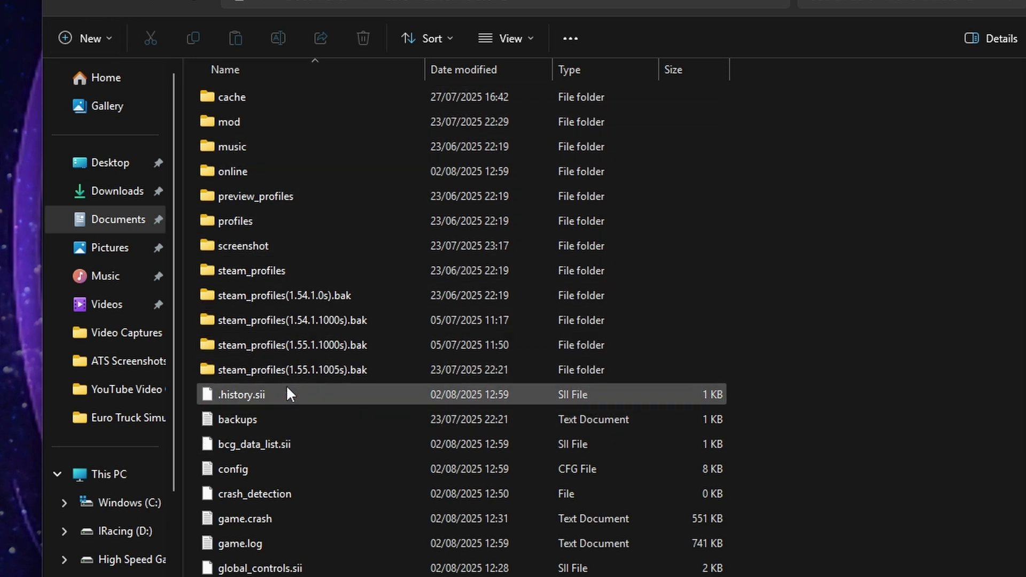
pyautogui.scroll(-2, 282, 454)
pyautogui.scroll(2, 284, 514)
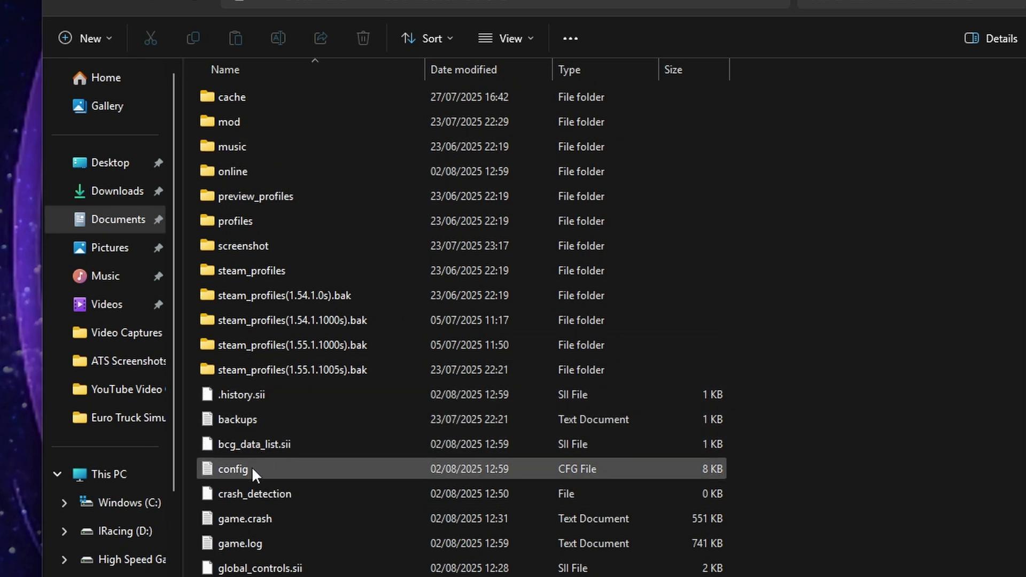
pyautogui.scroll(-1, 252, 467)
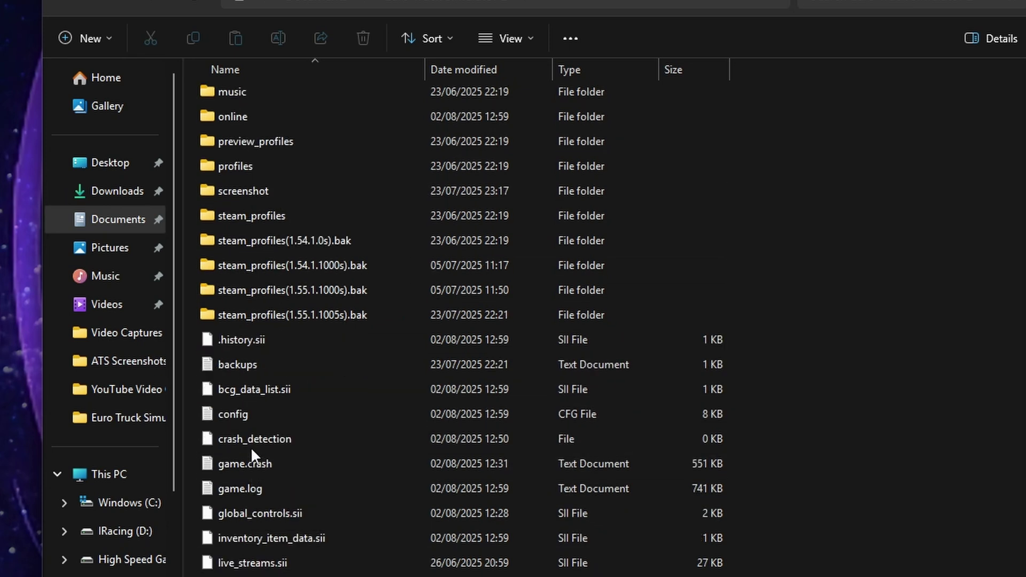
pyautogui.rightClick(261, 417)
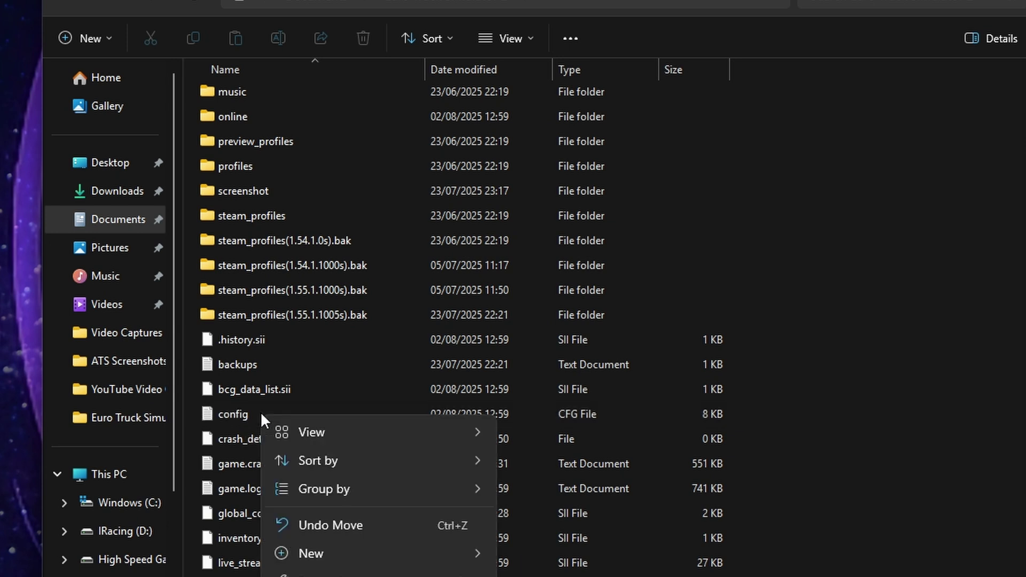
pyautogui.click(254, 409)
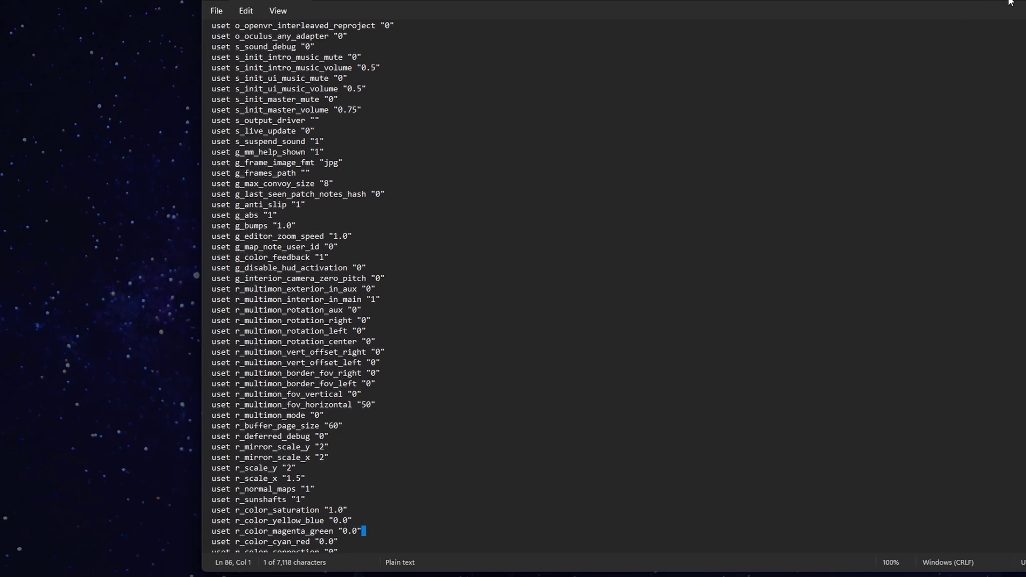
# Examine the uset variables throughout the game's config file, including the graphics, OpenXR and stereo settings.
pyautogui.scroll(-13, 305, 356)
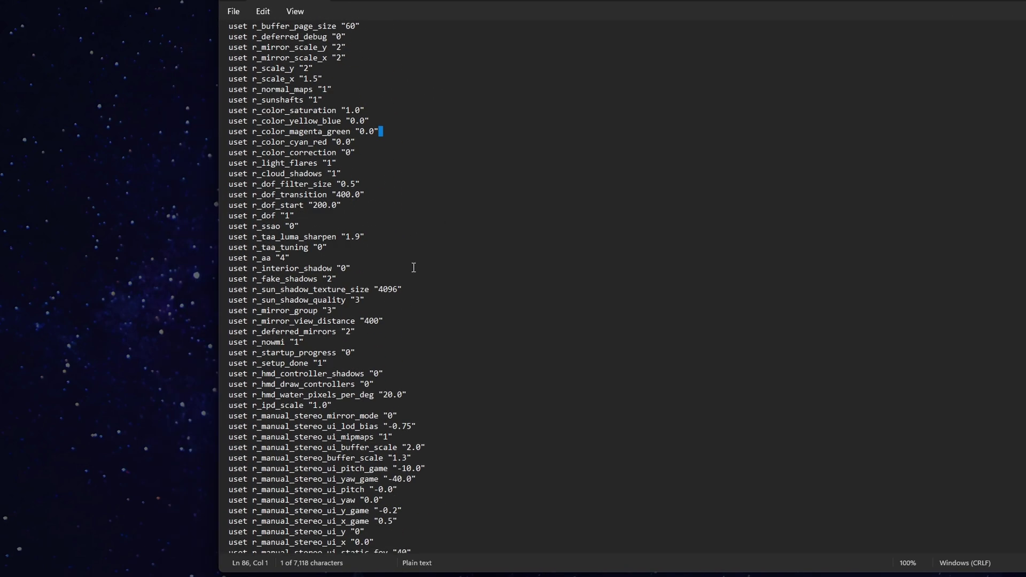
pyautogui.scroll(-16, 396, 371)
pyautogui.scroll(-20, 397, 371)
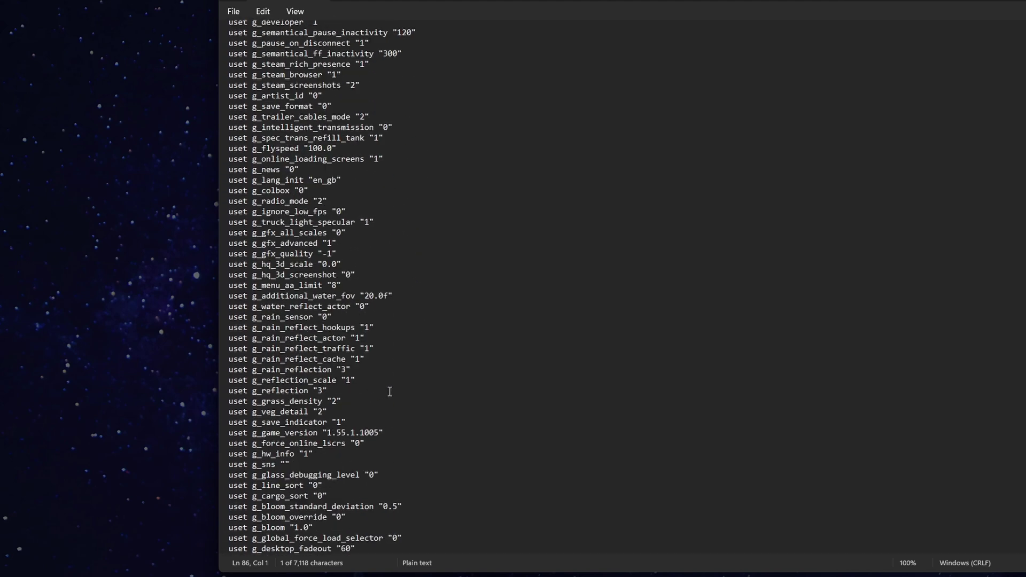
pyautogui.scroll(20, 321, 475)
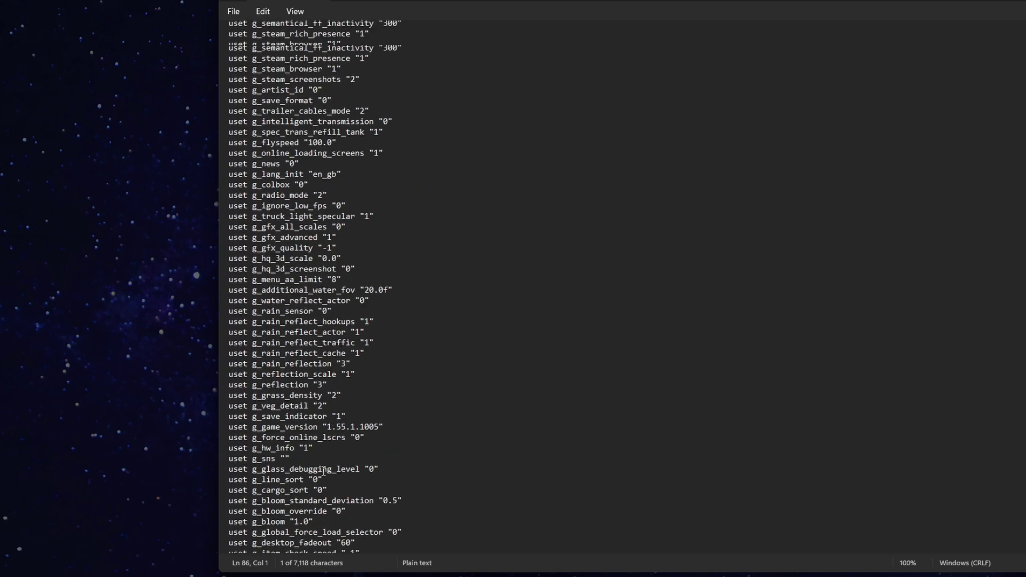
pyautogui.scroll(17, 345, 421)
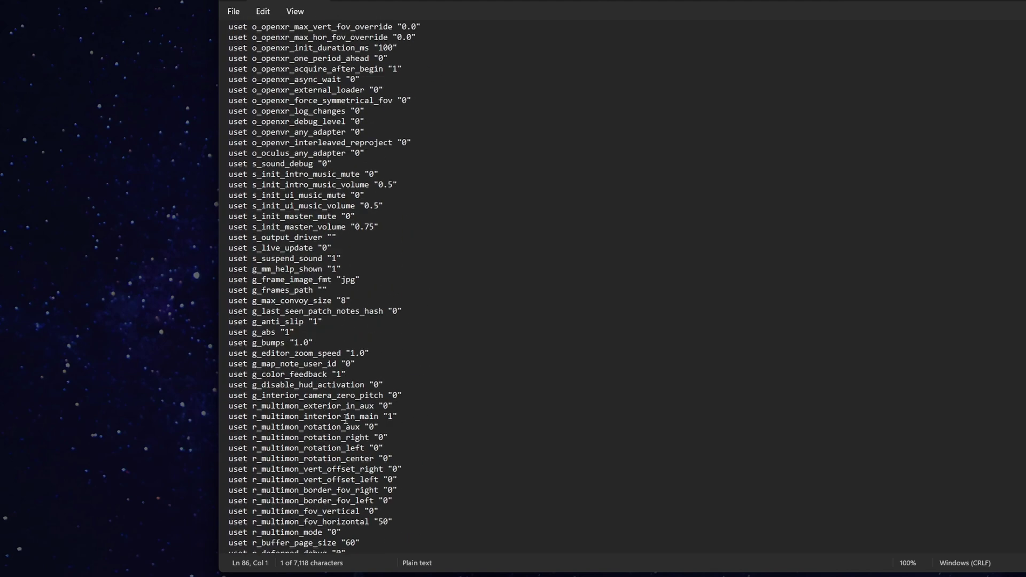
pyautogui.scroll(-4, 380, 287)
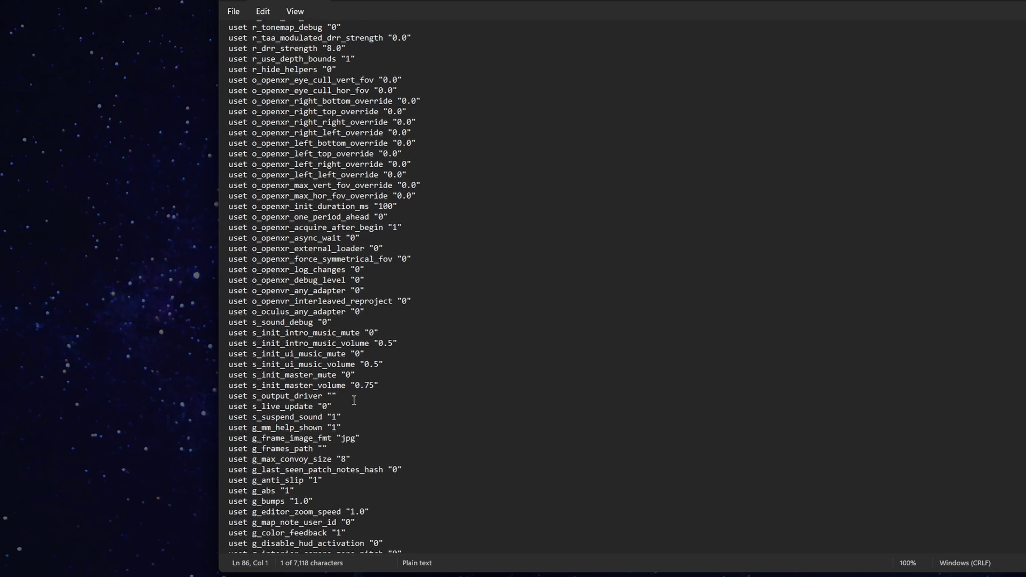
pyautogui.scroll(4, 356, 398)
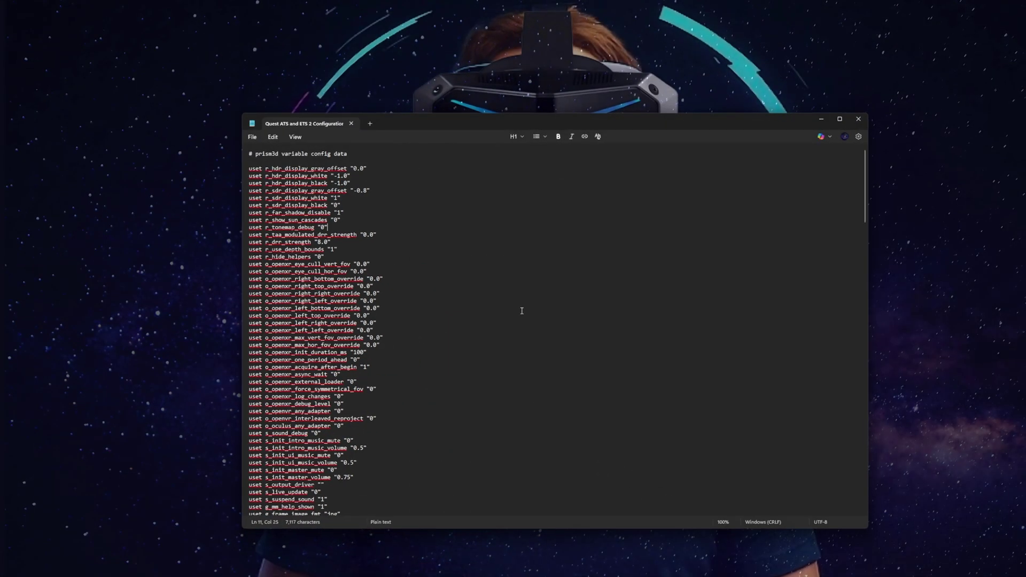
# Search the Quest ATS and ETS 2 configuration file for "buffer" and step to the r_manual_stereo_buffer_scale line.
pyautogui.hotkey('ctrl', 'f')
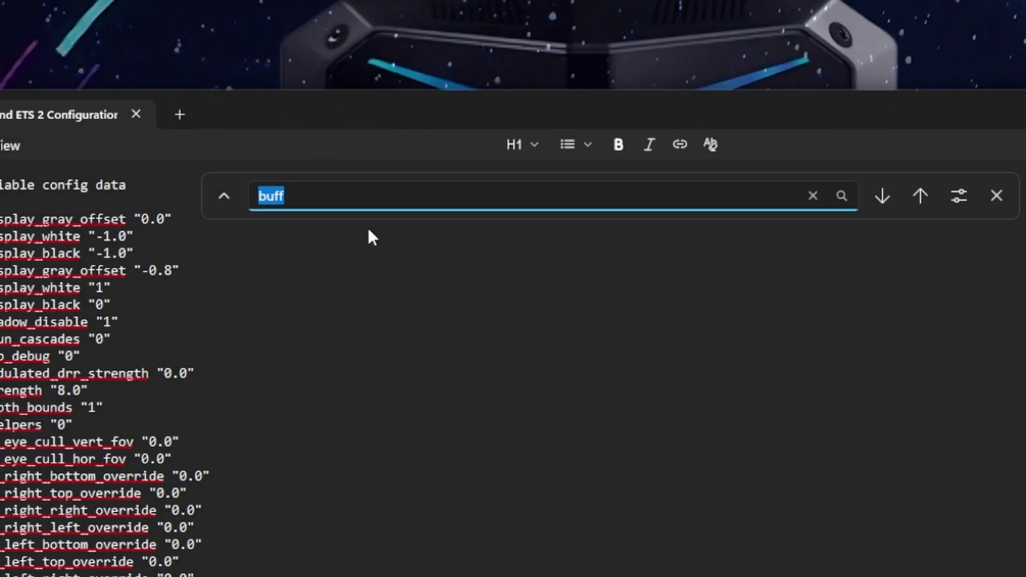
pyautogui.click(349, 194)
pyautogui.write('e')
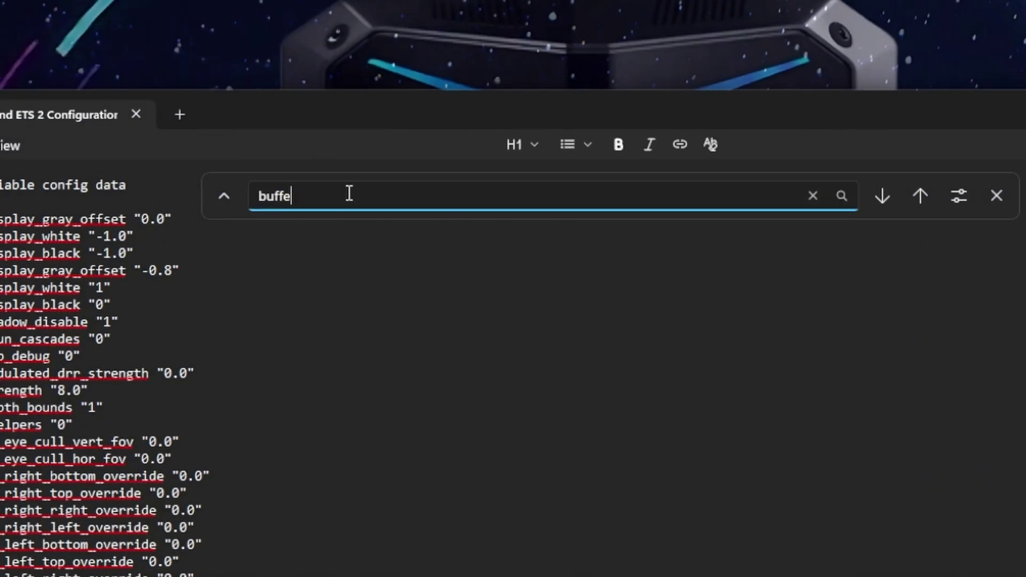
pyautogui.write('r')
pyautogui.click(883, 196)
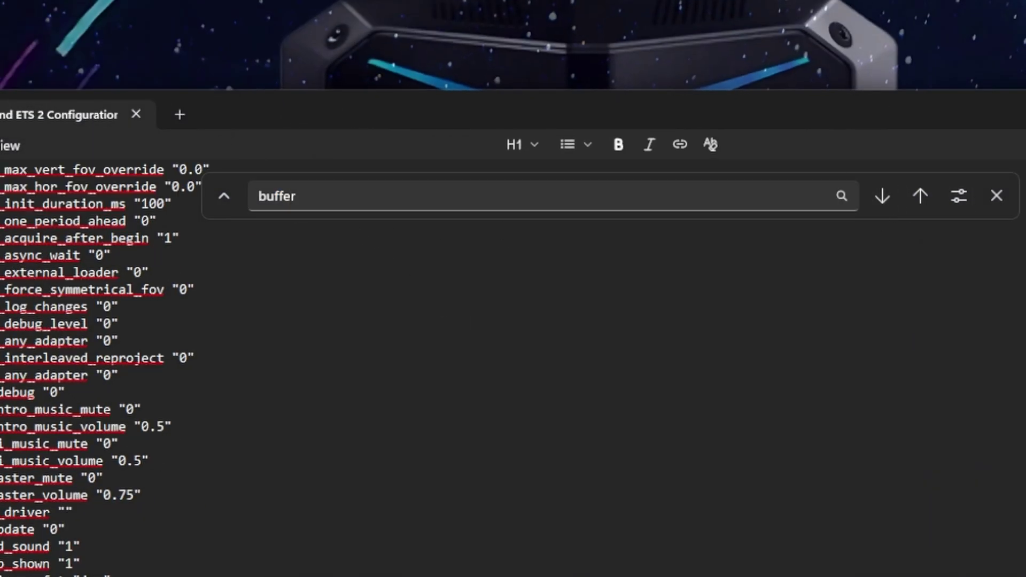
pyautogui.scroll(1, 932, 257)
pyautogui.click(889, 205)
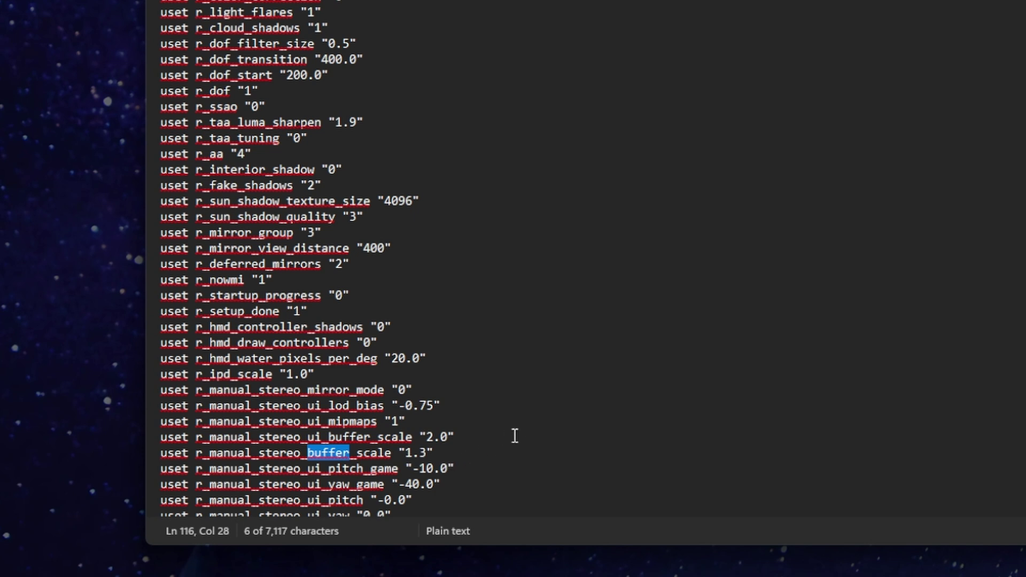
# Try 1.2 as the value of r_manual_stereo_buffer_scale.
pyautogui.click(426, 452)
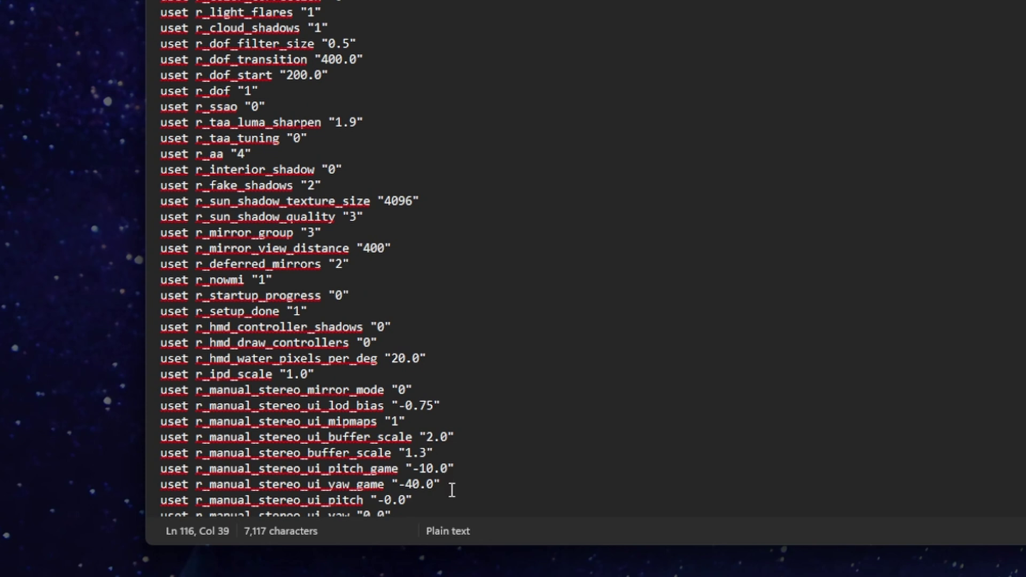
pyautogui.press('BackSpace')
pyautogui.write('2')
pyautogui.press('BackSpace')
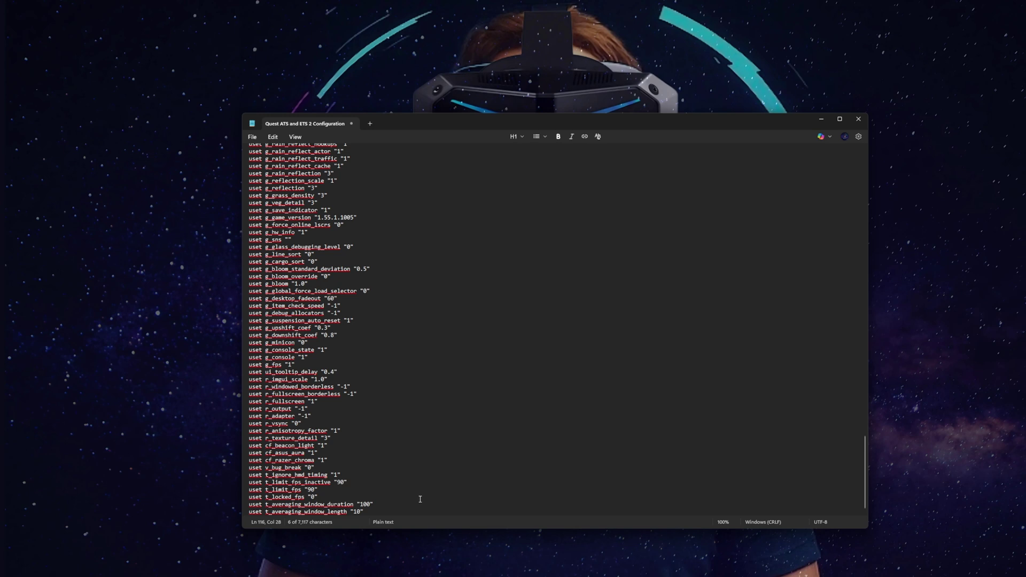
# Examine the t_limit_fps and r_vsync lines near the end of the configuration file.
pyautogui.click(367, 483)
pyautogui.moveTo(269, 417); pyautogui.dragTo(247, 426)
pyautogui.click(369, 422)
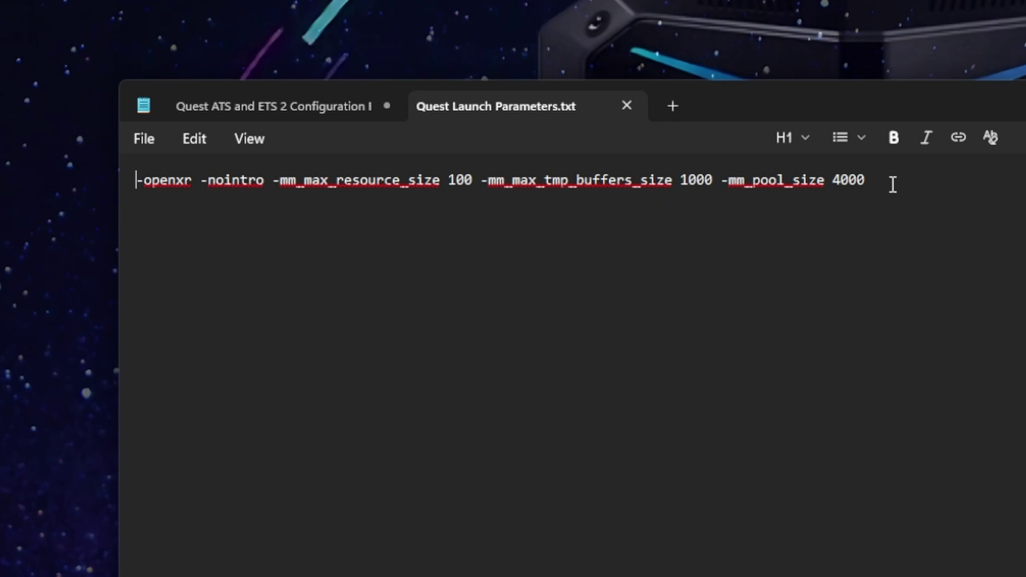
# Copy the entire line of launch parameters from Quest Launch Parameters.txt.
pyautogui.click(893, 185)
pyautogui.moveTo(892, 183); pyautogui.dragTo(101, 250)
pyautogui.hotkey('ctrl', 'c')
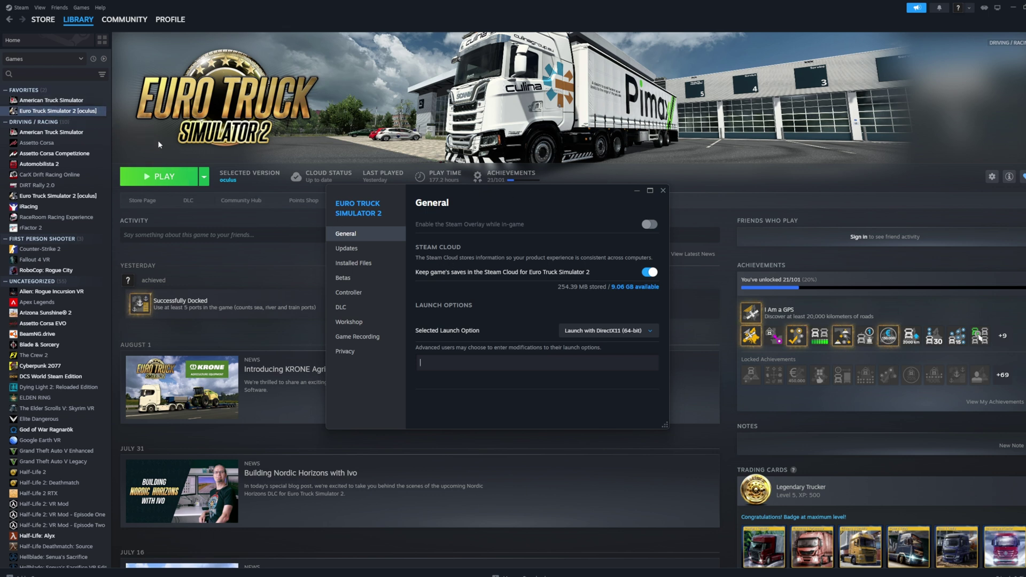
# Switch to Steam and set Euro Truck Simulator 2's launch options to "-openxr -nointro -mm_max_resource_size 100 -mm_max_tmp_buffers_size 1000 -mm_pool_size 4000".
pyautogui.click(993, 179)
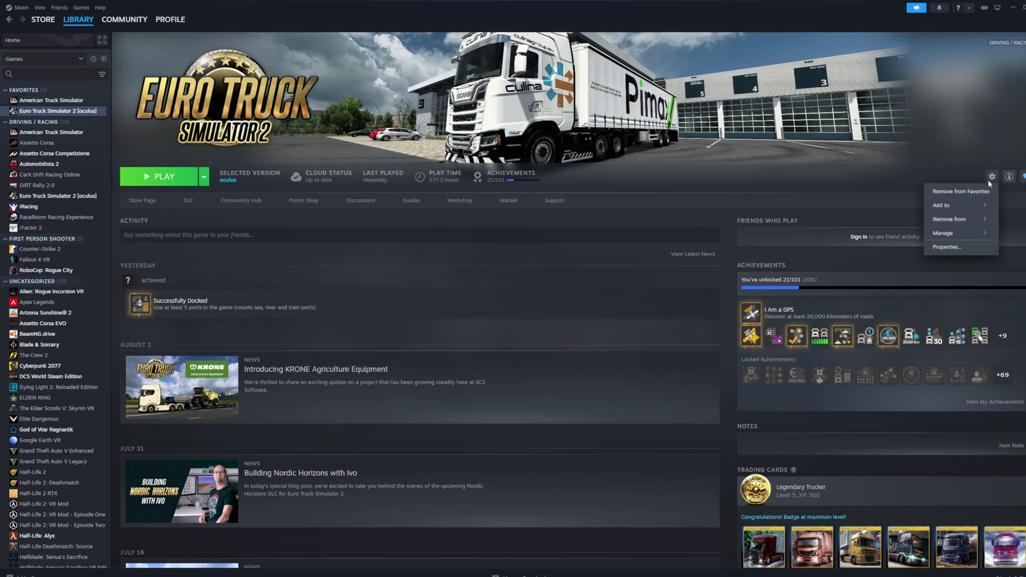
pyautogui.click(953, 248)
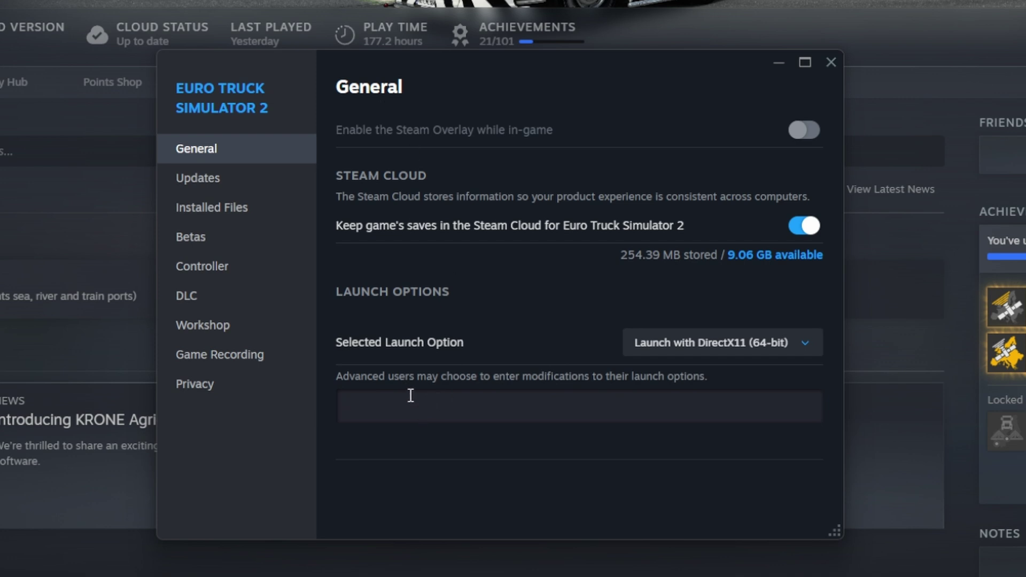
pyautogui.click(410, 396)
pyautogui.hotkey('ctrl', 'v')
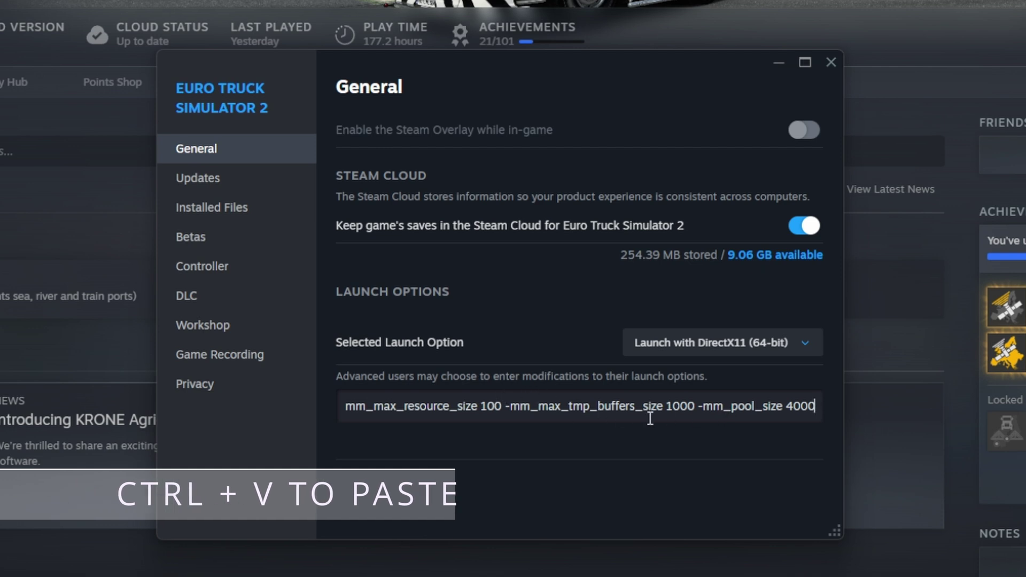
pyautogui.press('Home')
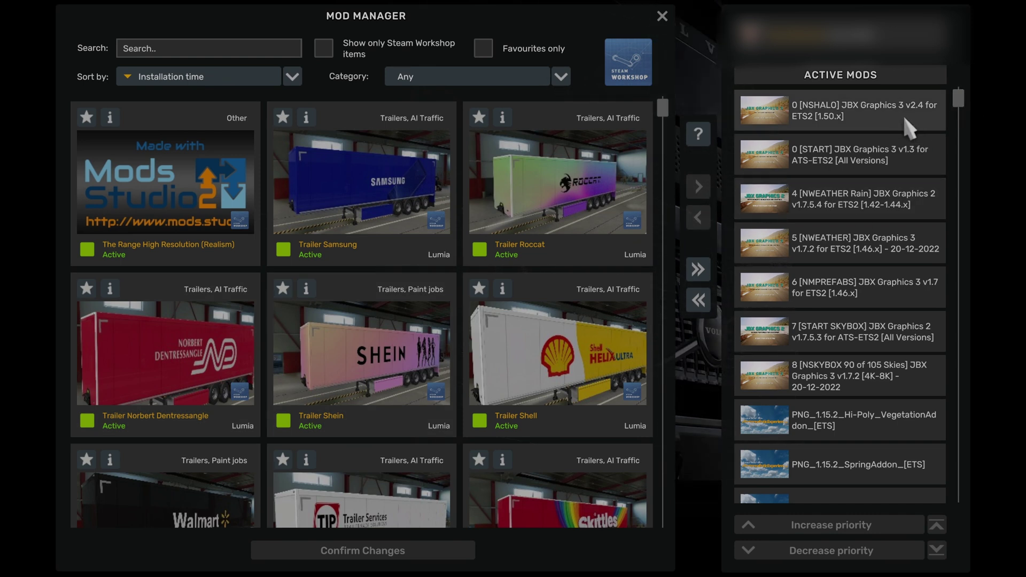
# Examine the active mods in Euro Truck Simulator 2's mod manager, from the JBX Graphics entries through the real company mods, and exit the manager.
pyautogui.scroll(-3, 887, 241)
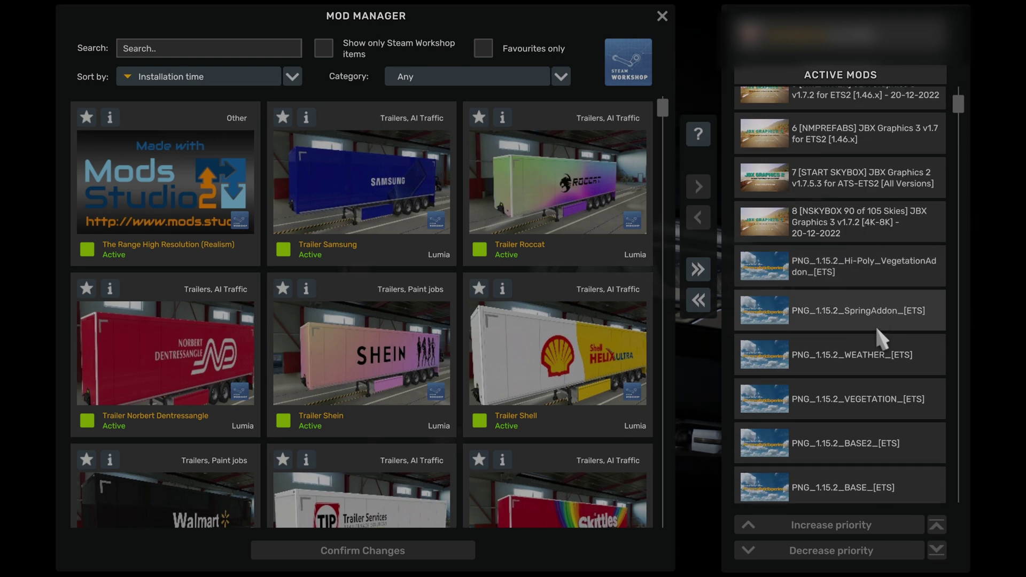
pyautogui.scroll(-6, 877, 329)
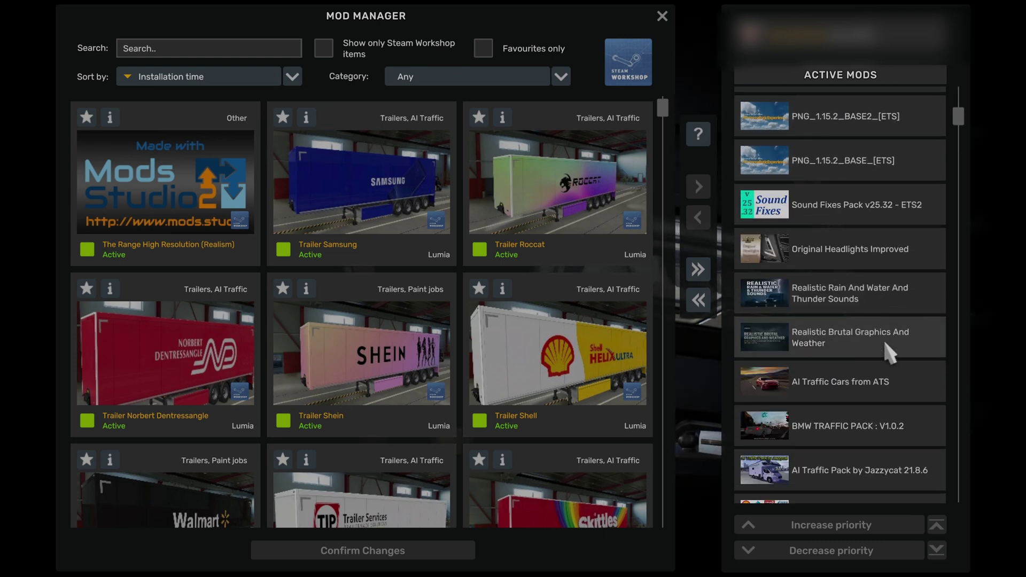
pyautogui.scroll(-5, 888, 352)
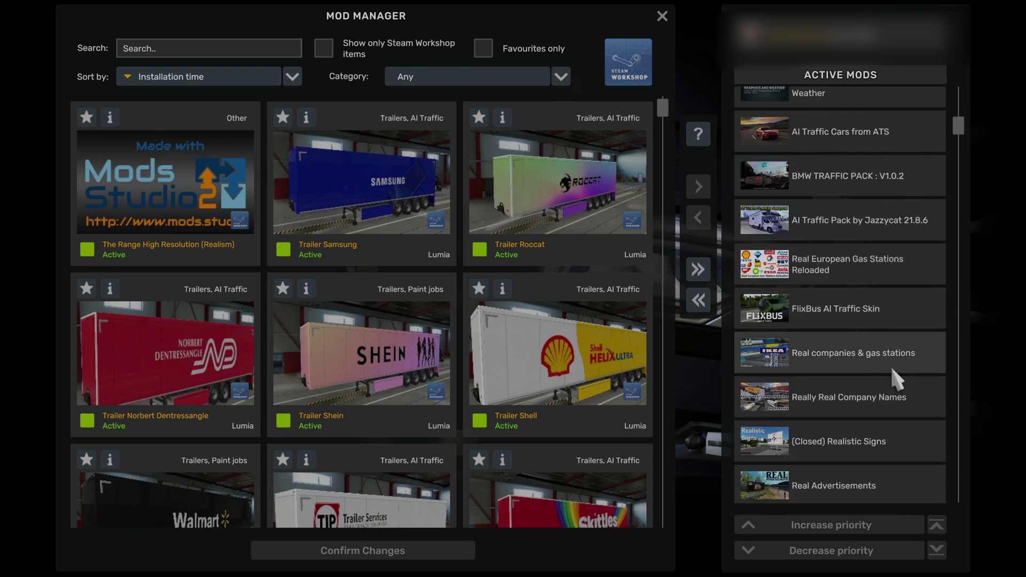
pyautogui.scroll(-6, 896, 379)
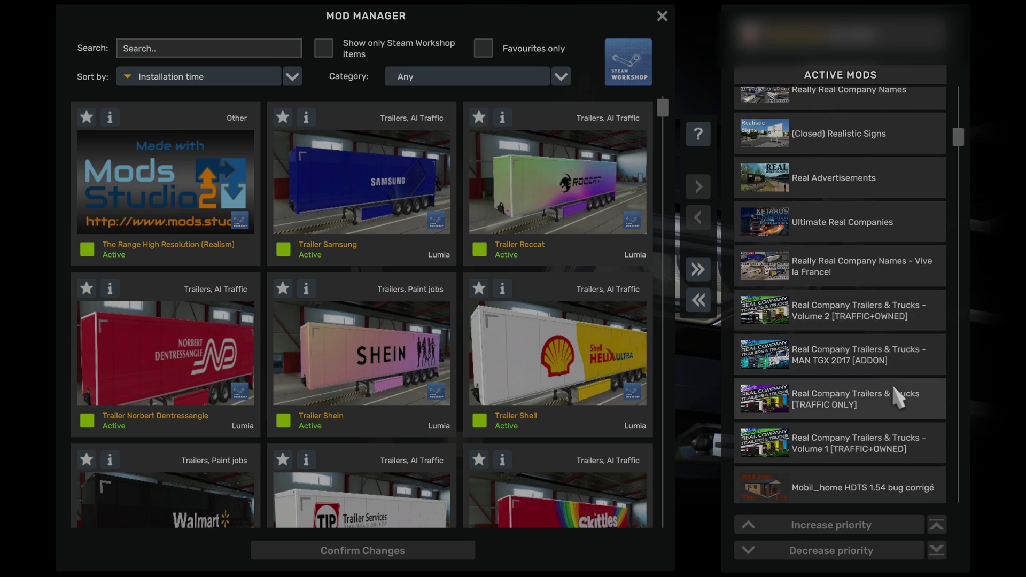
pyautogui.scroll(-1, 896, 398)
pyautogui.click(665, 16)
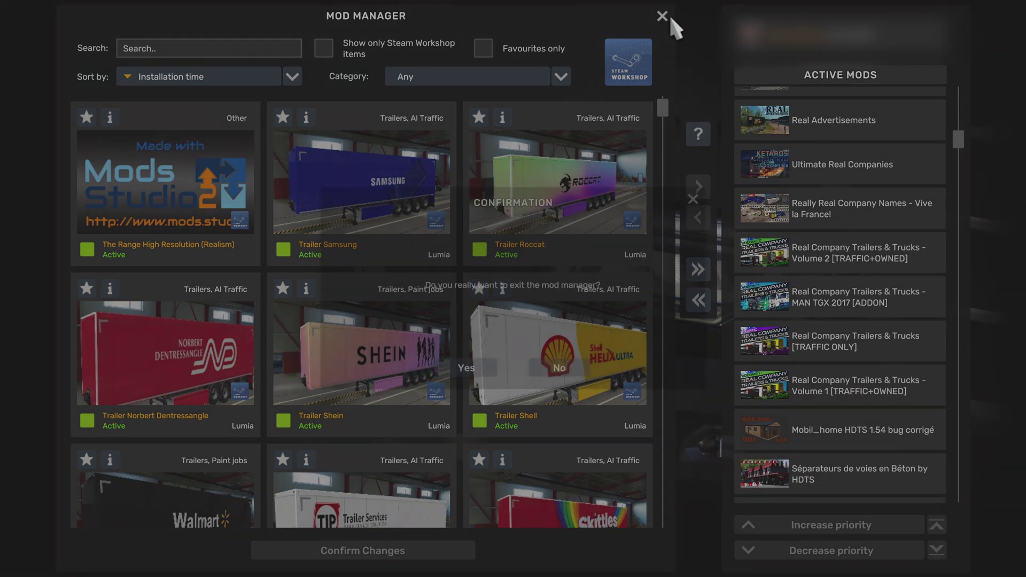
pyautogui.click(473, 374)
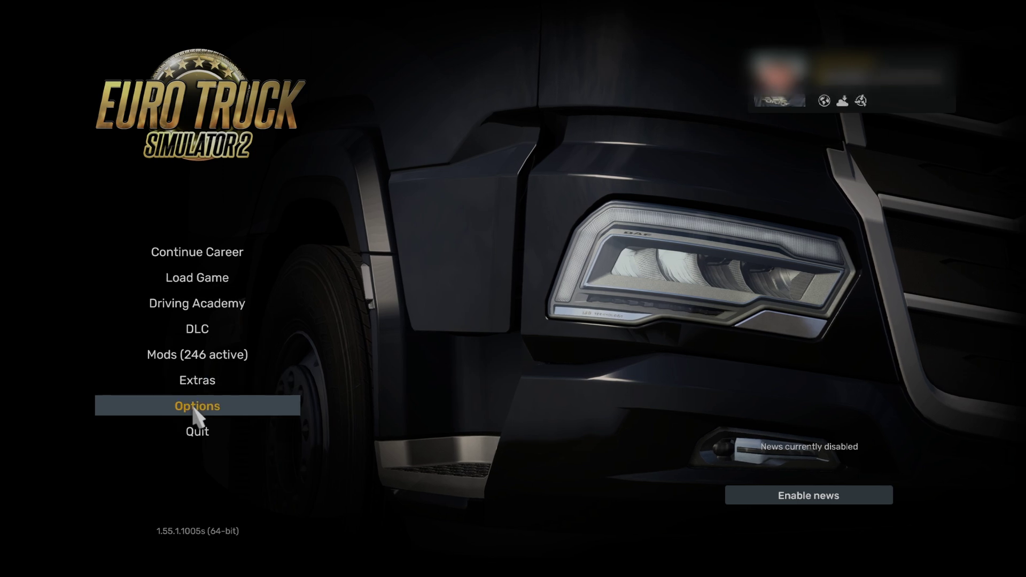
# Open the game's graphics options and examine the display, image quality and texture settings, including FPS limit, scaling, anti-aliasing and anisotropic filtering.
pyautogui.click(195, 408)
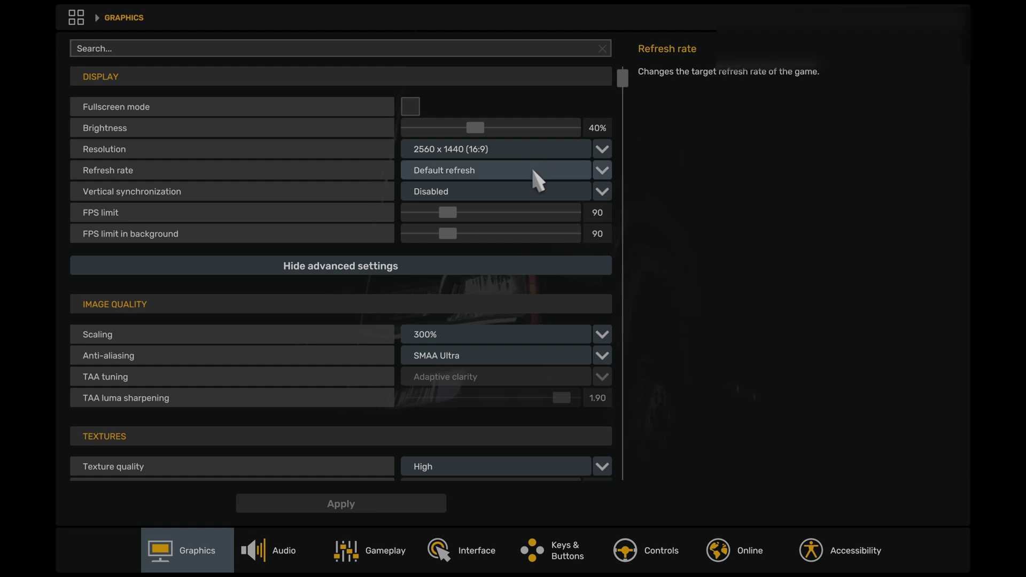
pyautogui.scroll(-1, 535, 180)
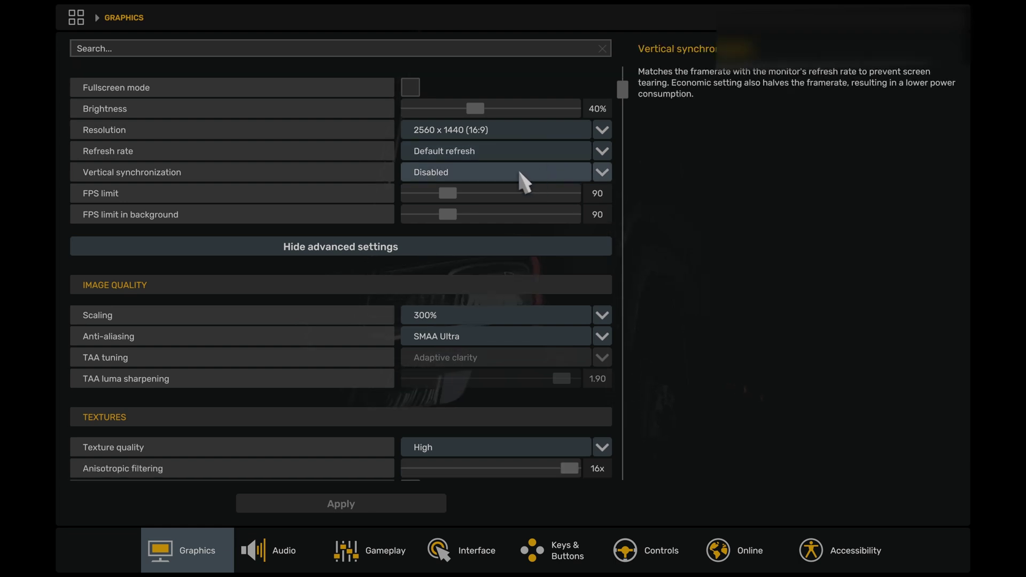
pyautogui.scroll(-1, 519, 171)
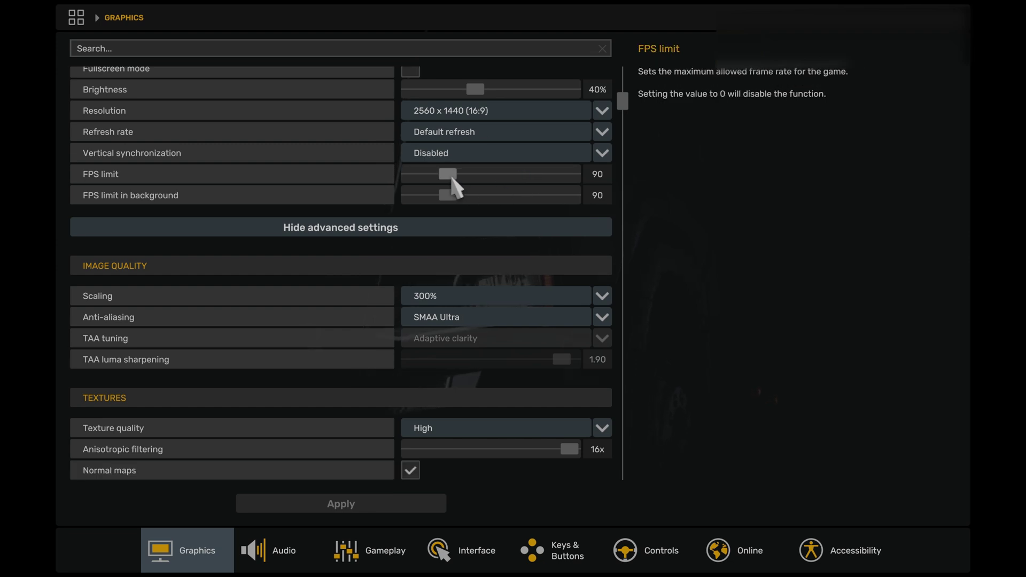
pyautogui.scroll(-3, 471, 198)
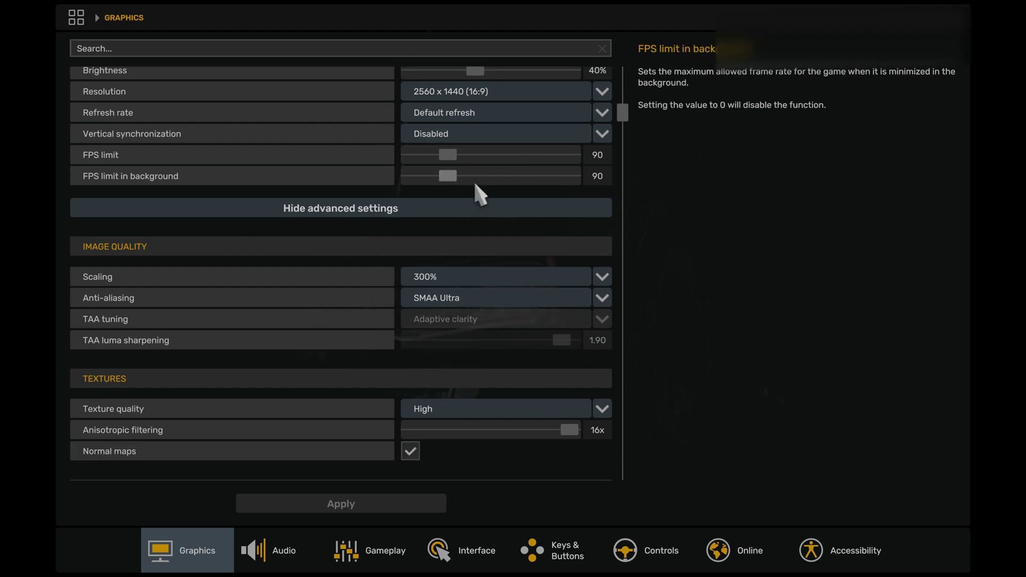
pyautogui.scroll(-1, 508, 231)
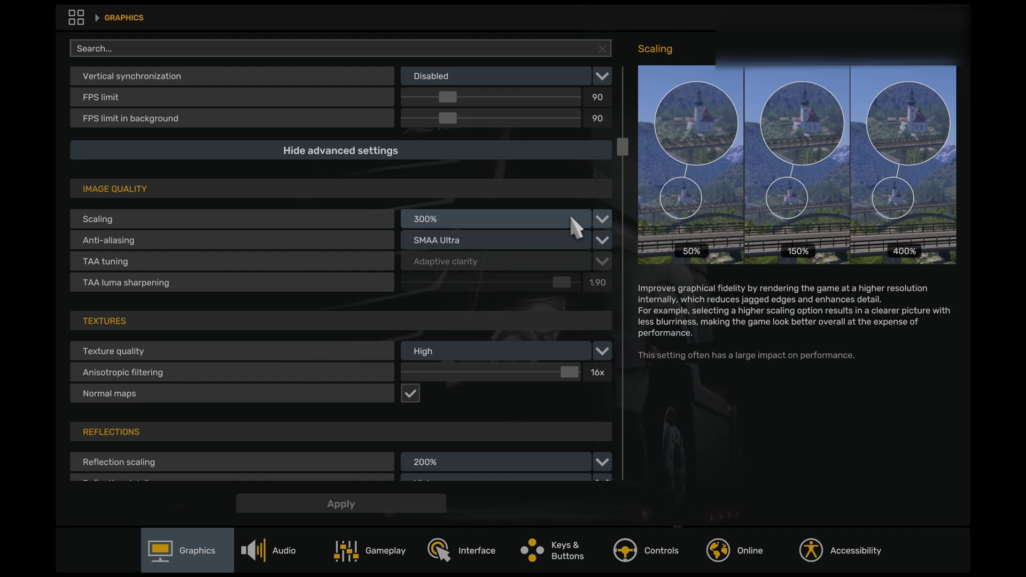
pyautogui.scroll(-1, 572, 218)
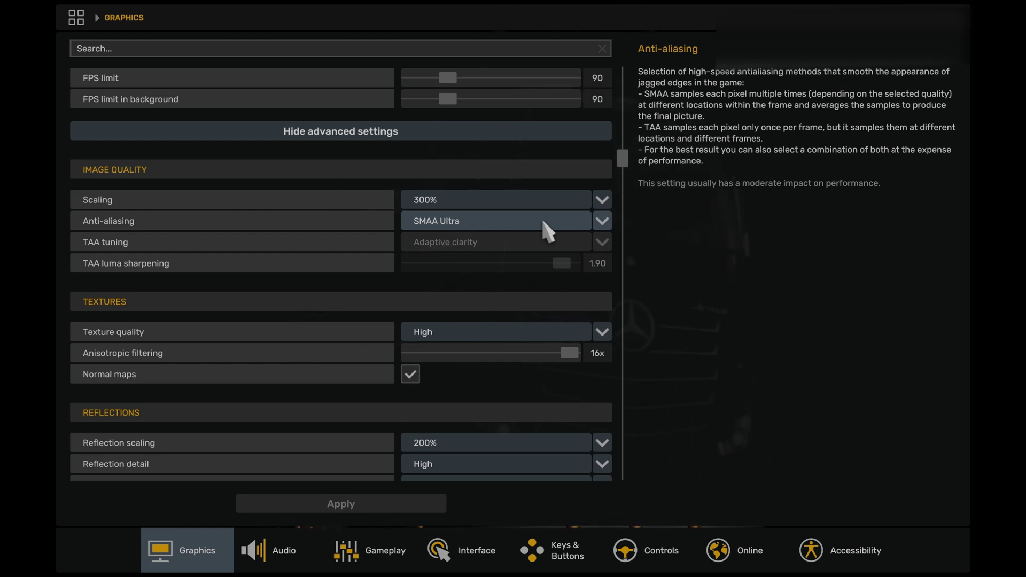
pyautogui.scroll(-3, 543, 220)
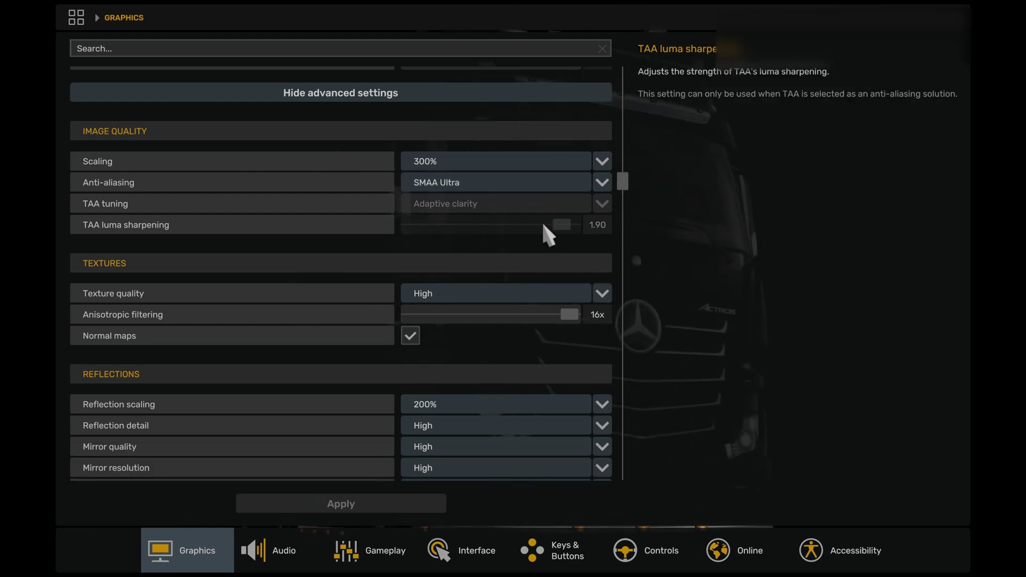
pyautogui.scroll(-1, 542, 239)
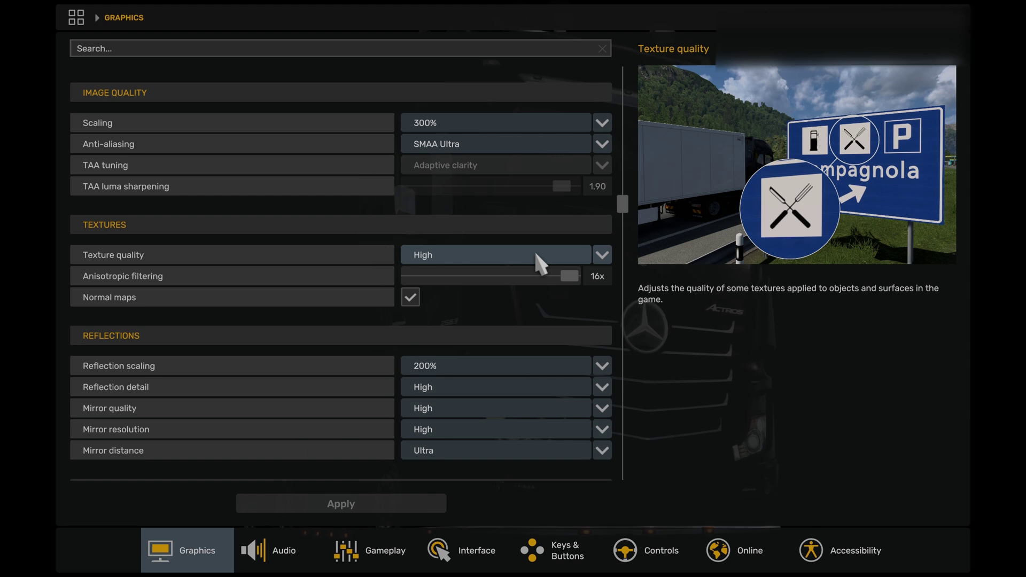
pyautogui.scroll(-1, 545, 261)
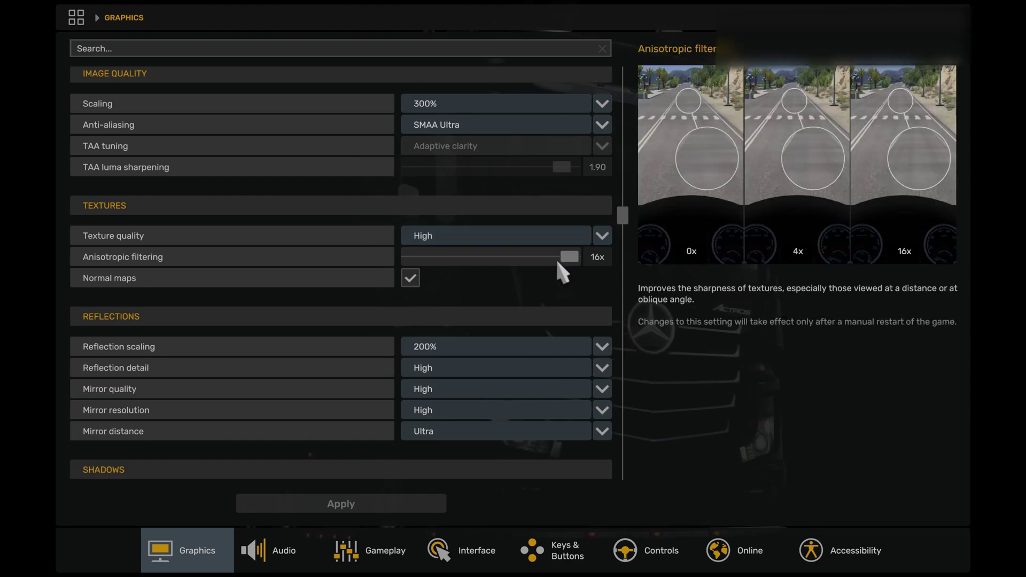
pyautogui.click(568, 258)
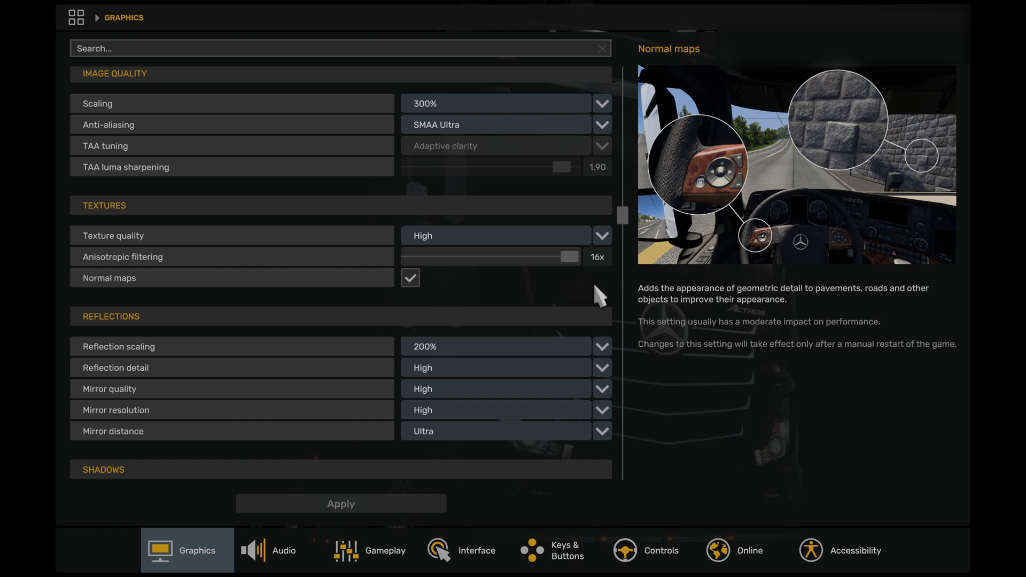
# Examine the reflection and shadow settings in the graphics options, including mirror quality, mirror distance, shadow quality, interior shadows and SSAO.
pyautogui.scroll(-1, 561, 278)
pyautogui.scroll(-2, 477, 287)
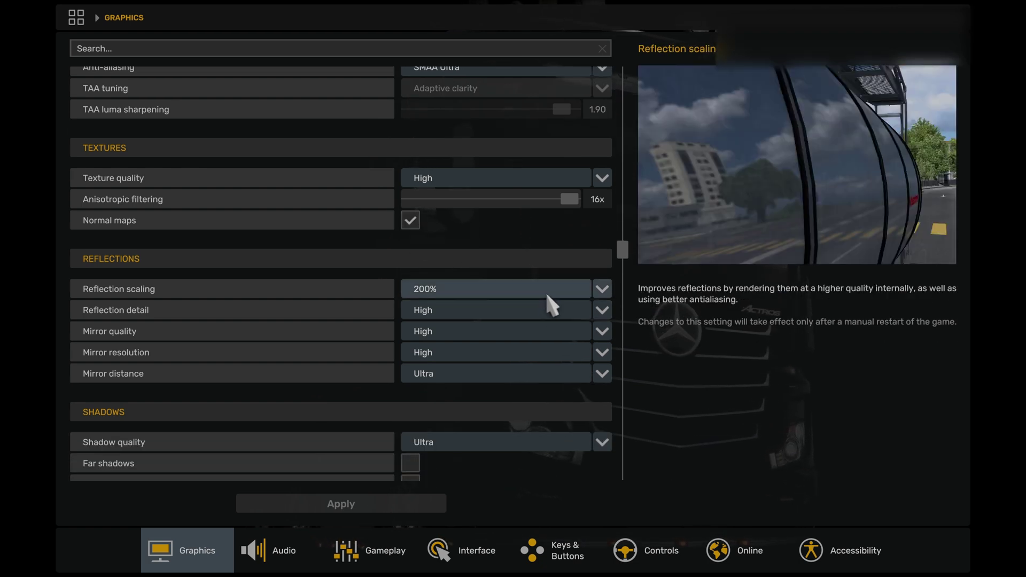
pyautogui.scroll(-1, 548, 300)
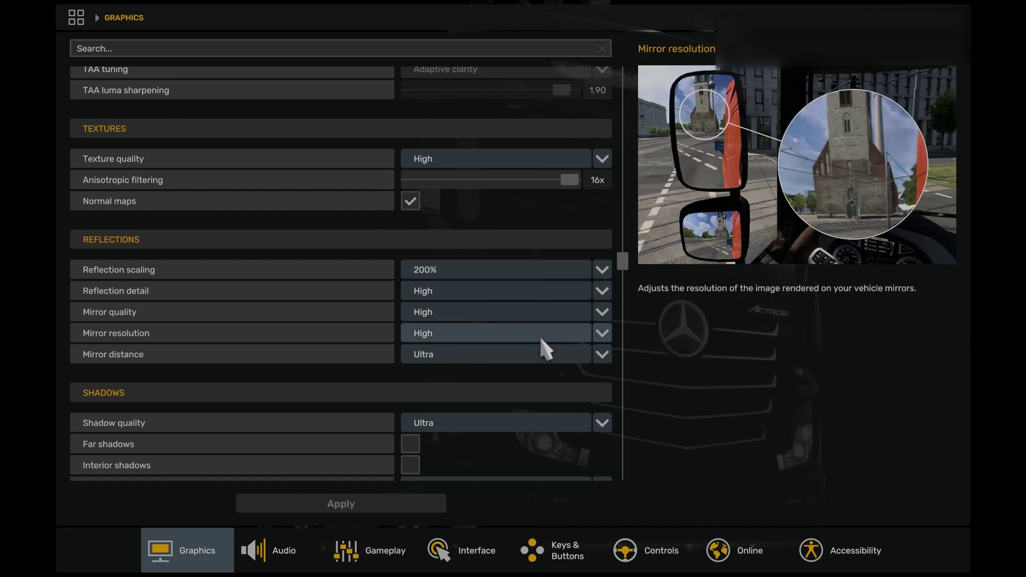
pyautogui.scroll(-1, 540, 353)
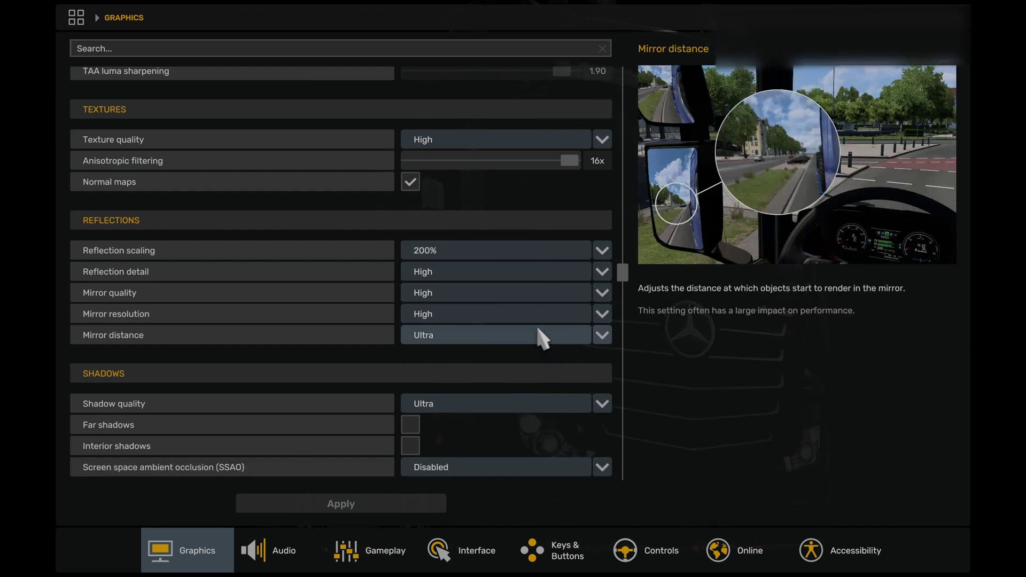
pyautogui.scroll(-2, 540, 345)
pyautogui.scroll(-1, 541, 342)
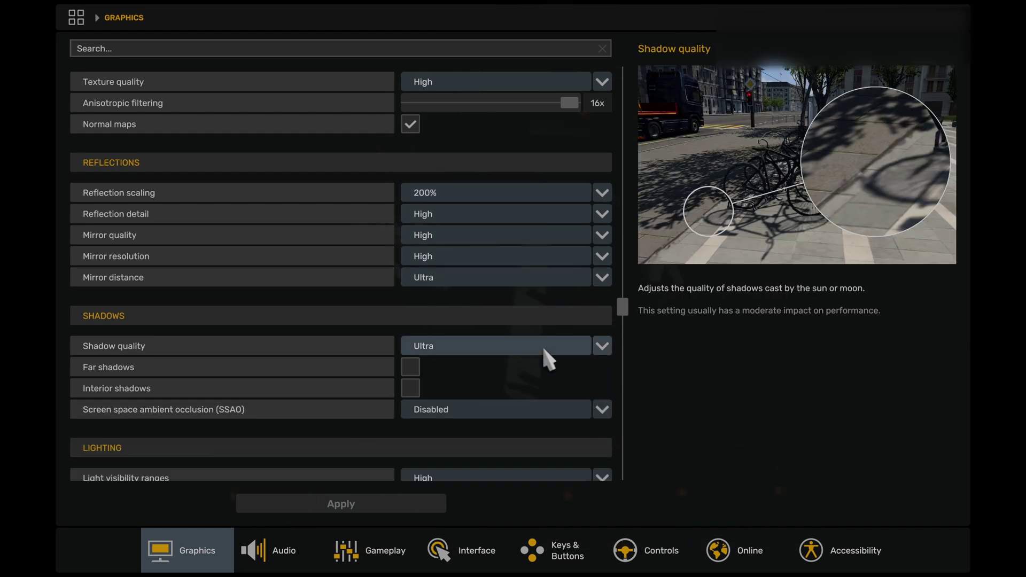
pyautogui.scroll(-1, 544, 350)
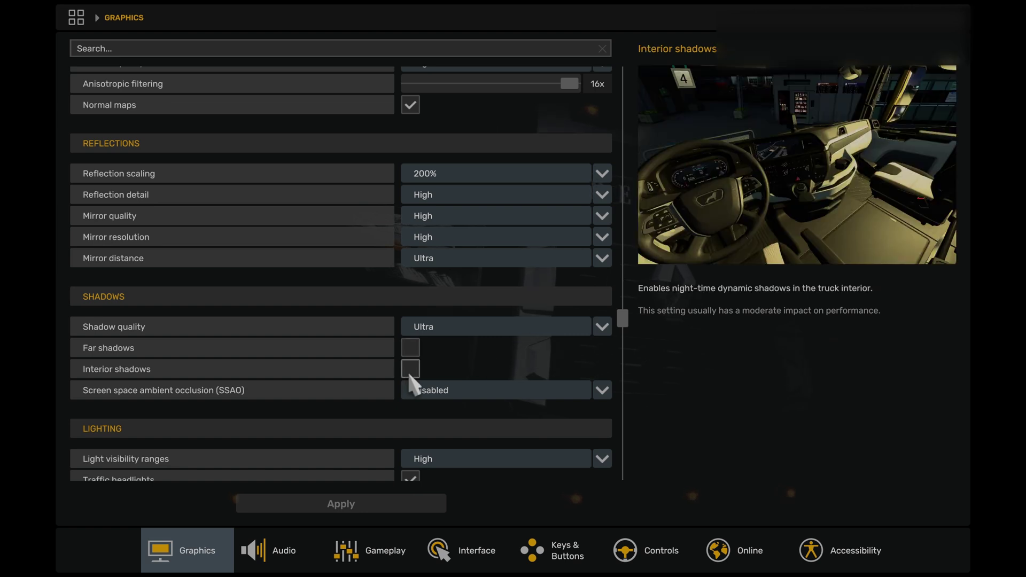
pyautogui.scroll(-1, 422, 383)
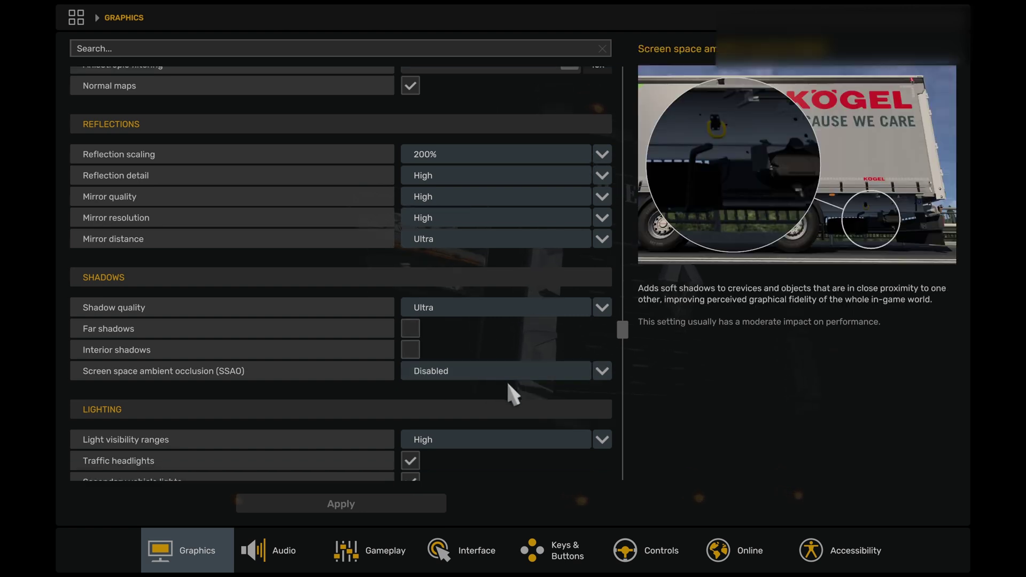
pyautogui.scroll(-1, 521, 387)
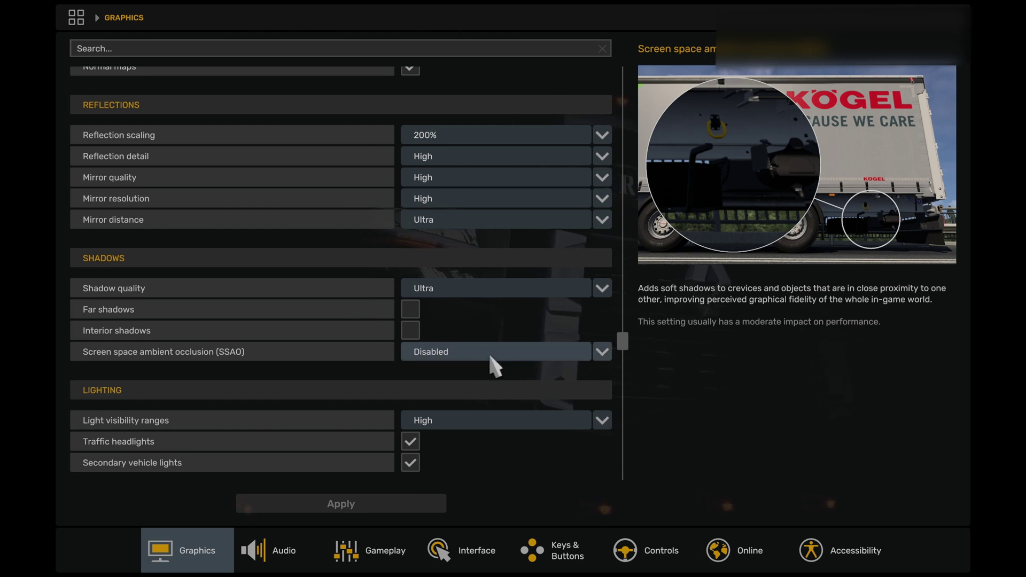
pyautogui.scroll(-1, 498, 365)
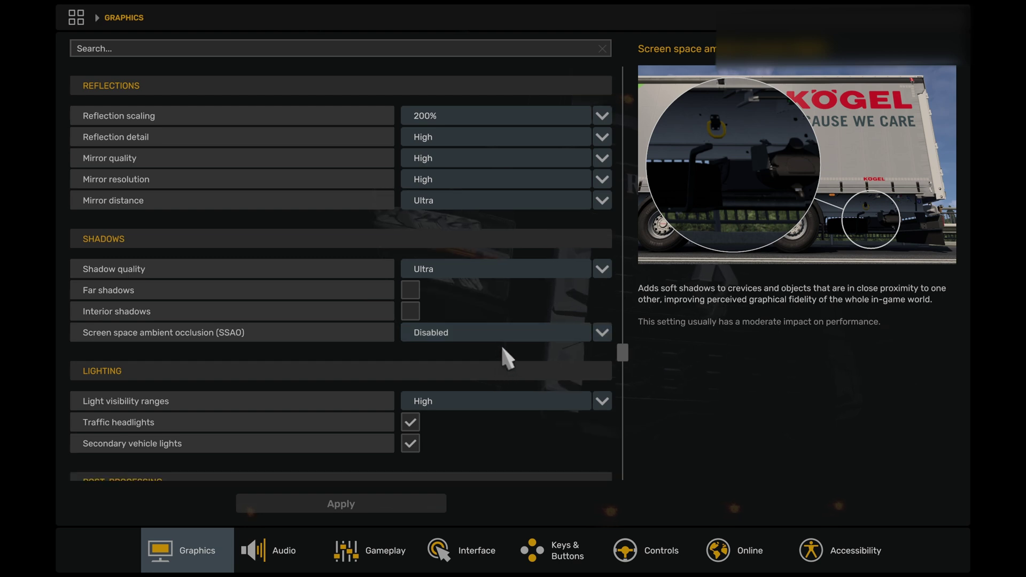
# Examine the lighting, post-processing and environment settings in the graphics options, including secondary vehicle lights, depth of field and sunshafts.
pyautogui.scroll(-3, 508, 358)
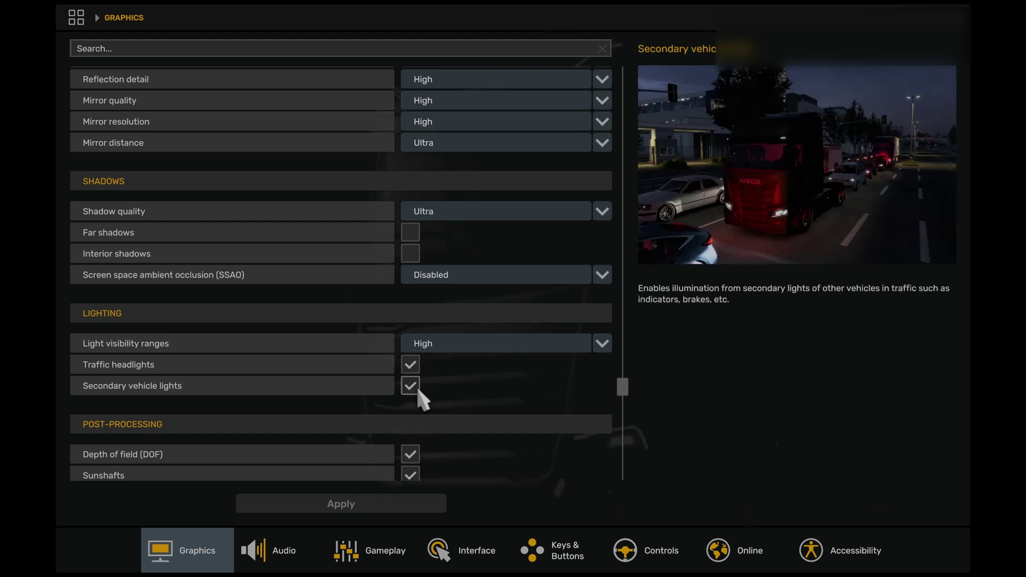
pyautogui.scroll(-1, 427, 390)
pyautogui.scroll(-3, 428, 390)
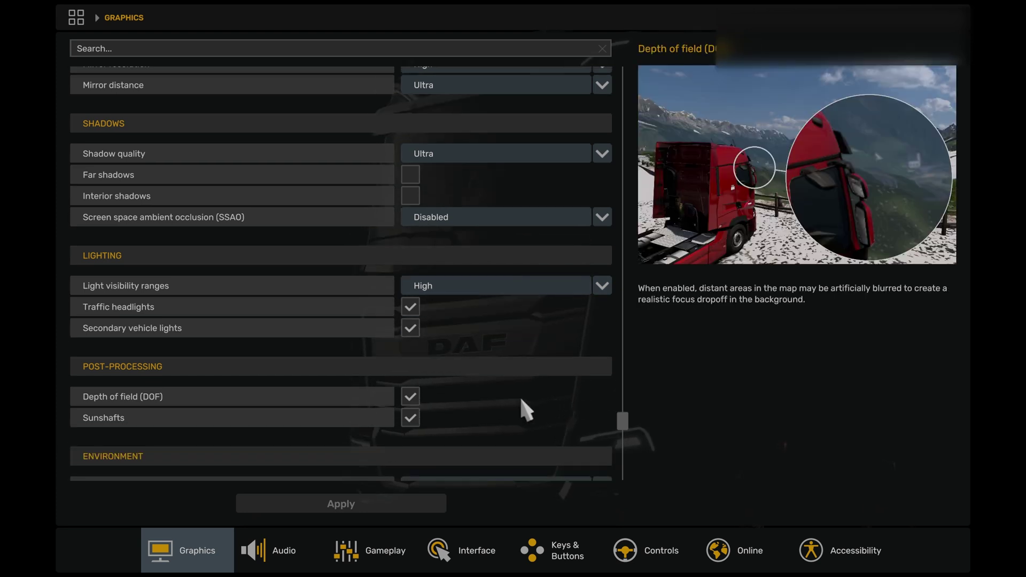
pyautogui.scroll(-1, 453, 380)
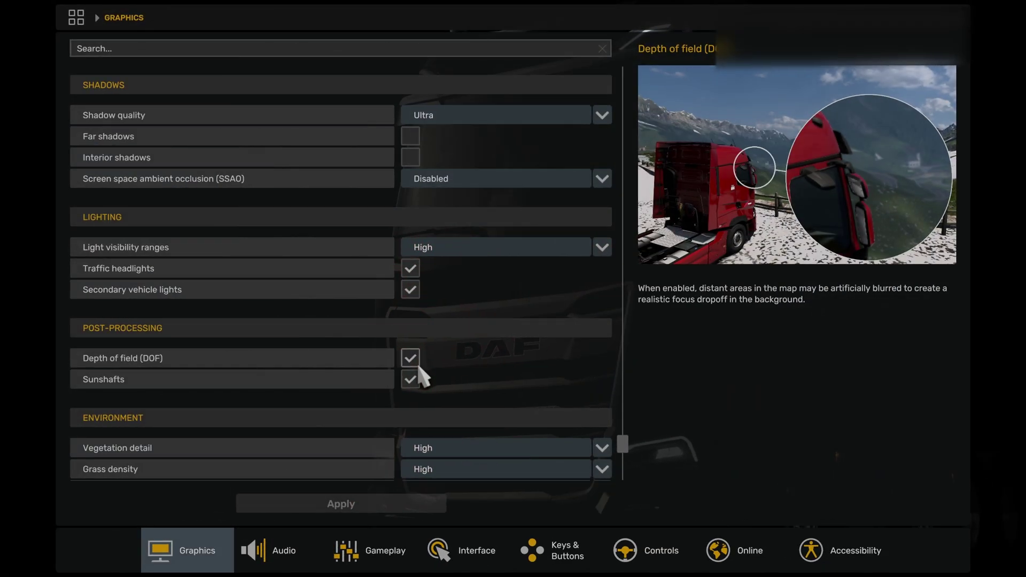
pyautogui.scroll(-1, 426, 374)
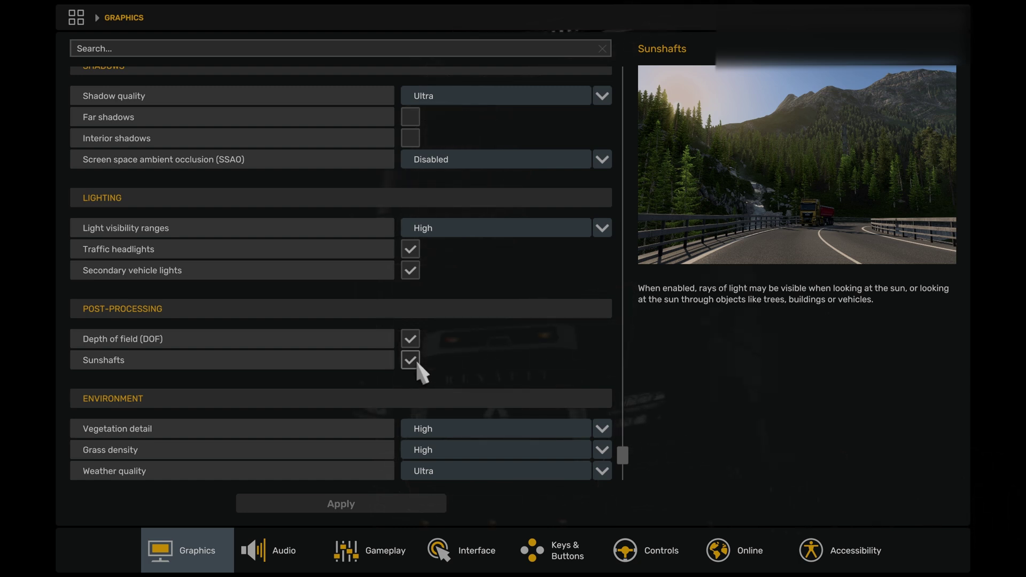
pyautogui.scroll(-1, 422, 372)
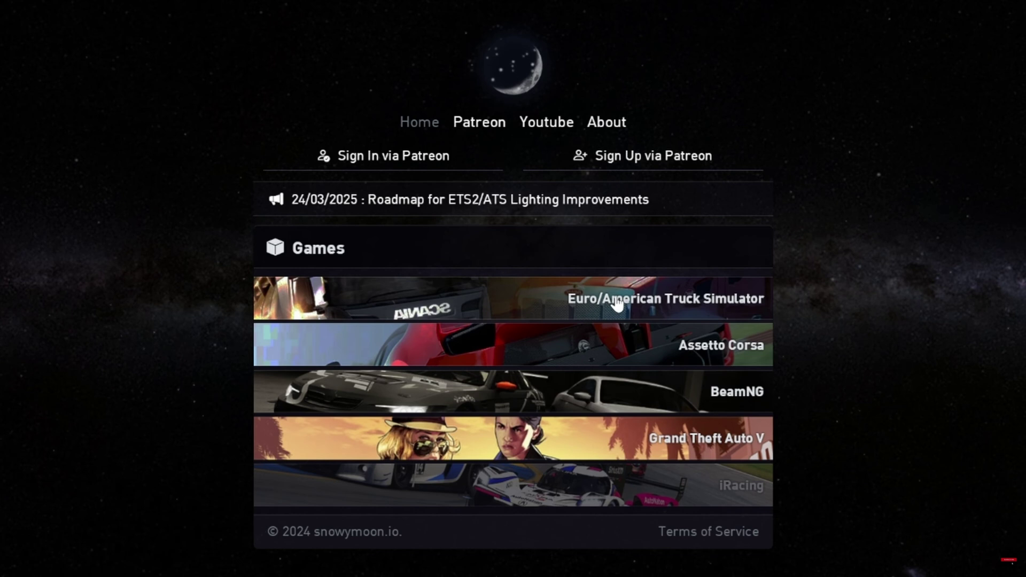
# Open the Euro/American Truck Simulator entry in the games list of the snowymoon.io website.
pyautogui.click(618, 304)
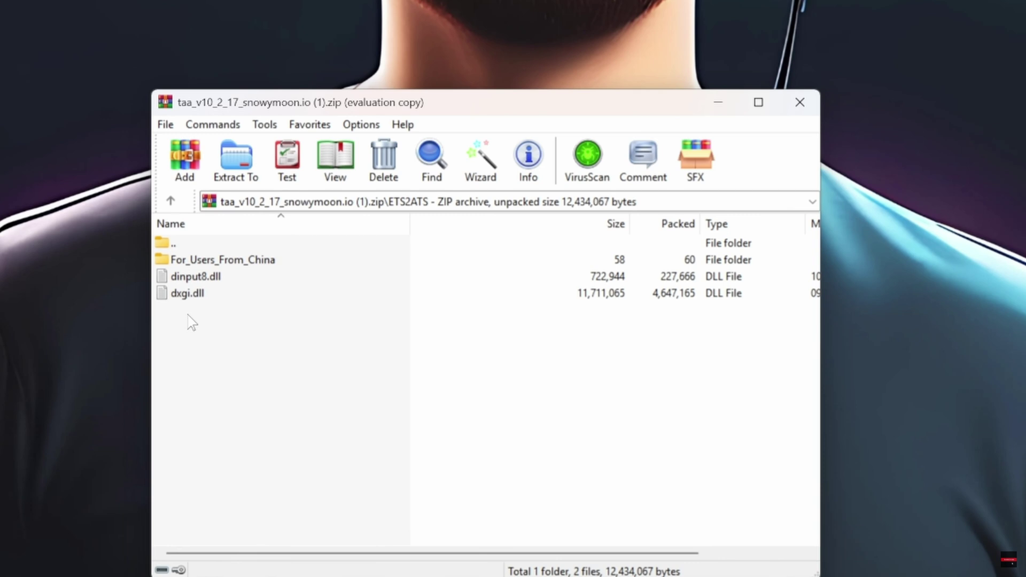
# Copy dinput8.dll and dxgi.dll from the ETS2ATS folder of the snowymoon TAA archive.
pyautogui.moveTo(183, 309); pyautogui.dragTo(172, 275)
pyautogui.rightClick(176, 273)
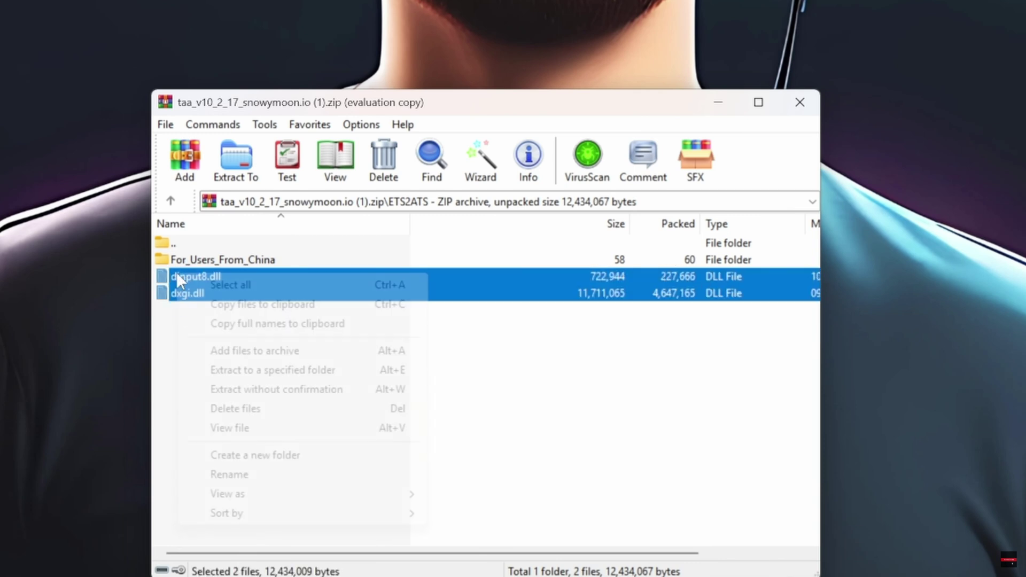
pyautogui.click(243, 305)
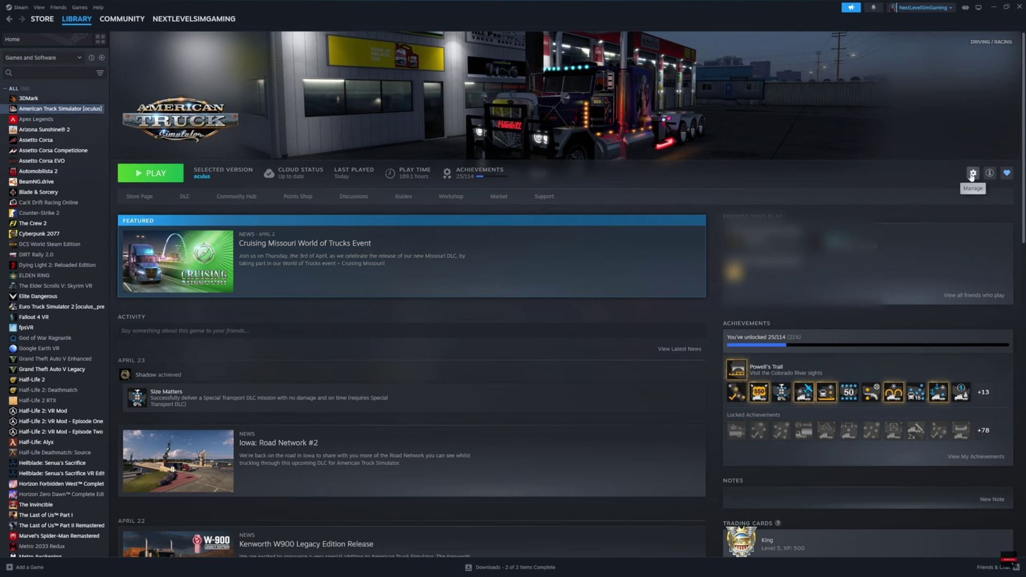
# Switch to Steam and open the installed files section of American Truck Simulator's properties to reach its local game folder.
pyautogui.click(972, 177)
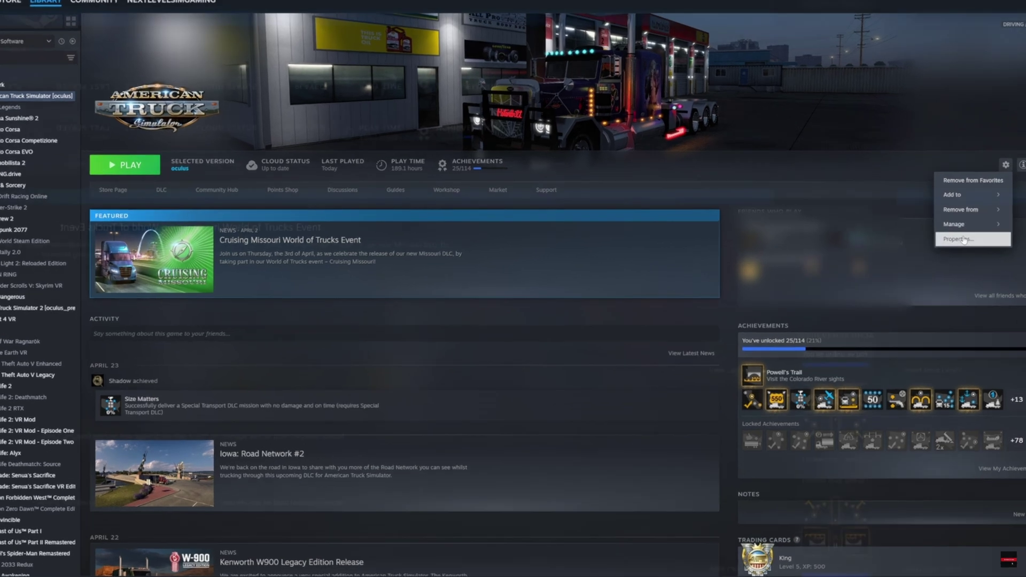
pyautogui.click(934, 241)
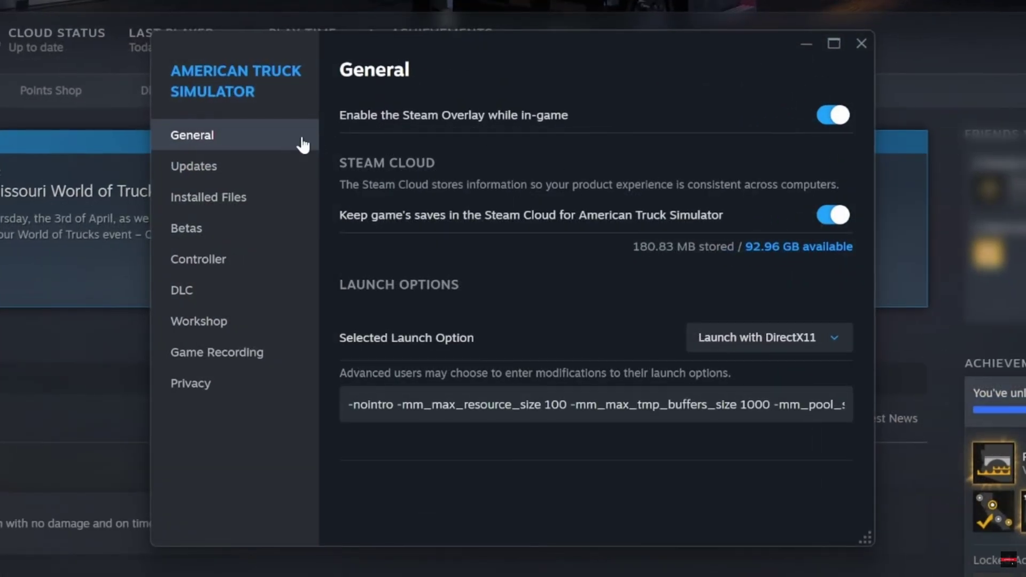
pyautogui.click(246, 198)
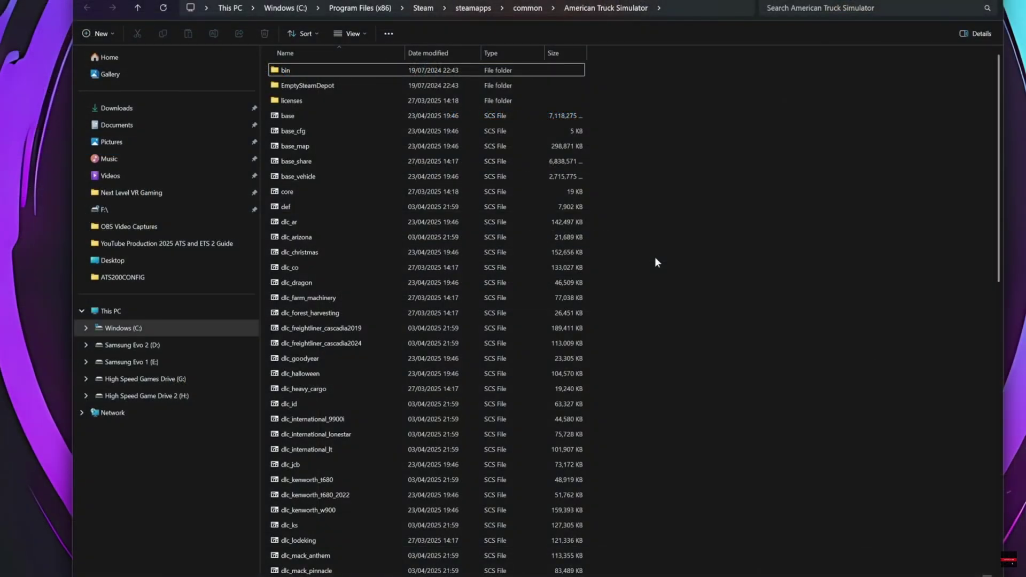
# Paste the copied DLL files into the bin\win_x64 folder of the American Truck Simulator installation.
pyautogui.doubleClick(325, 69)
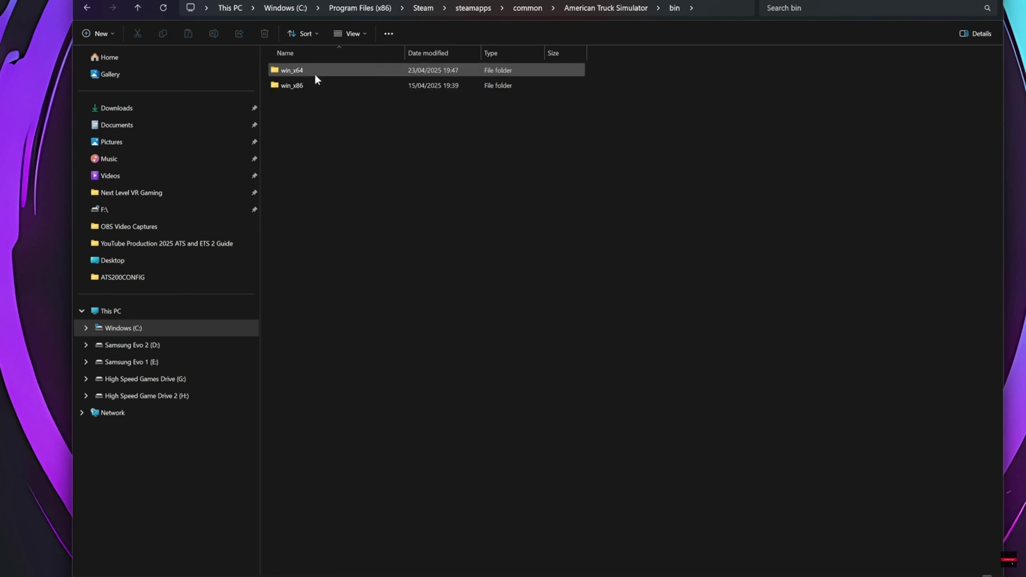
pyautogui.doubleClick(314, 71)
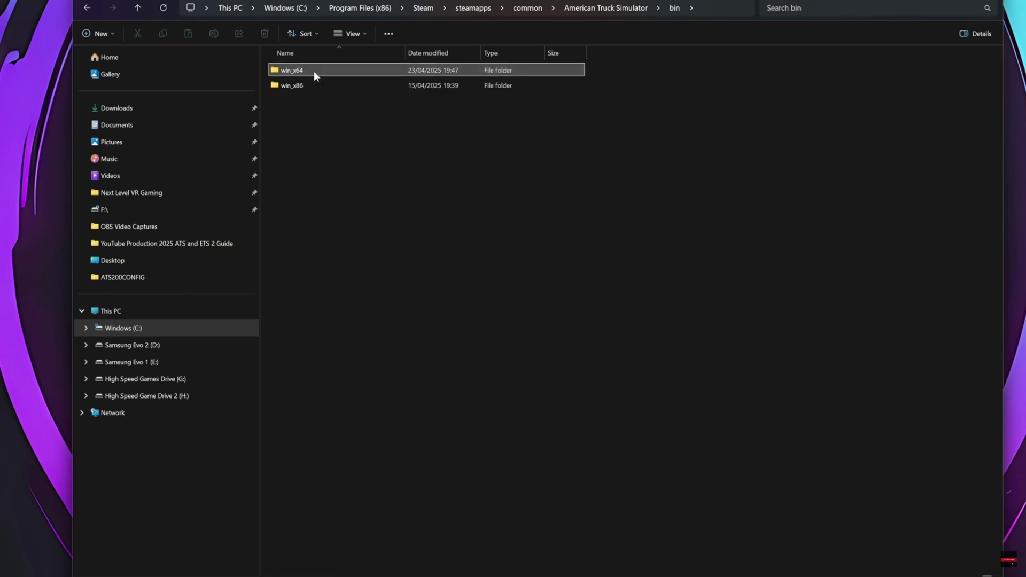
pyautogui.rightClick(596, 399)
pyautogui.hotkey('ctrl', 'v')
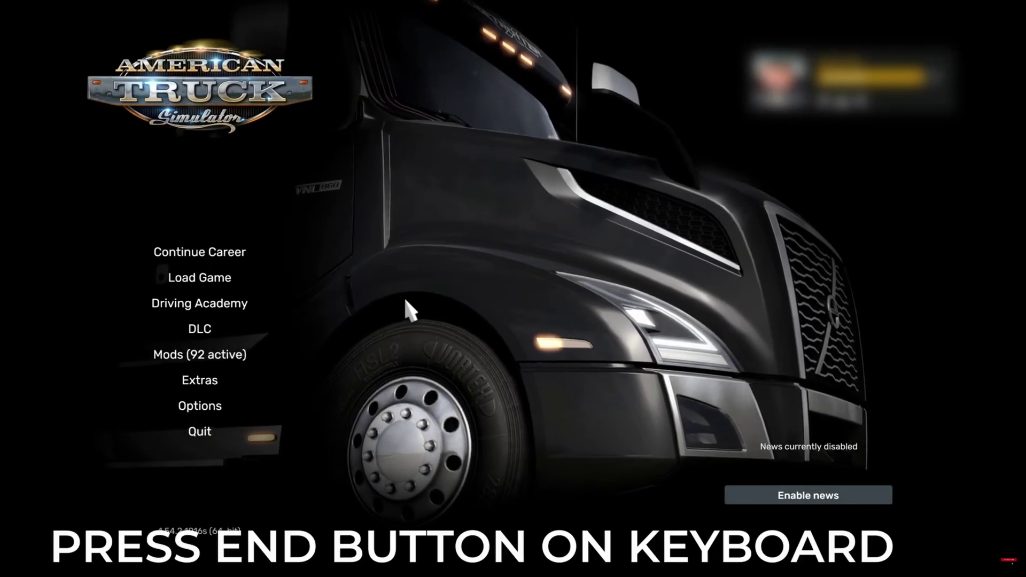
# Show the snowymoon TAA settings overlay in the American Truck Simulator main menu.
pyautogui.press('End')
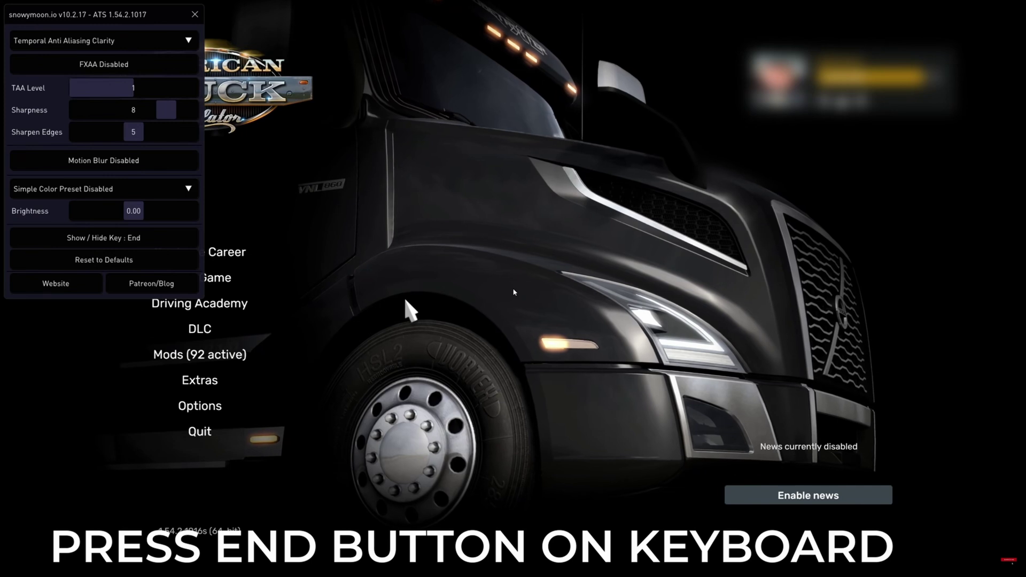